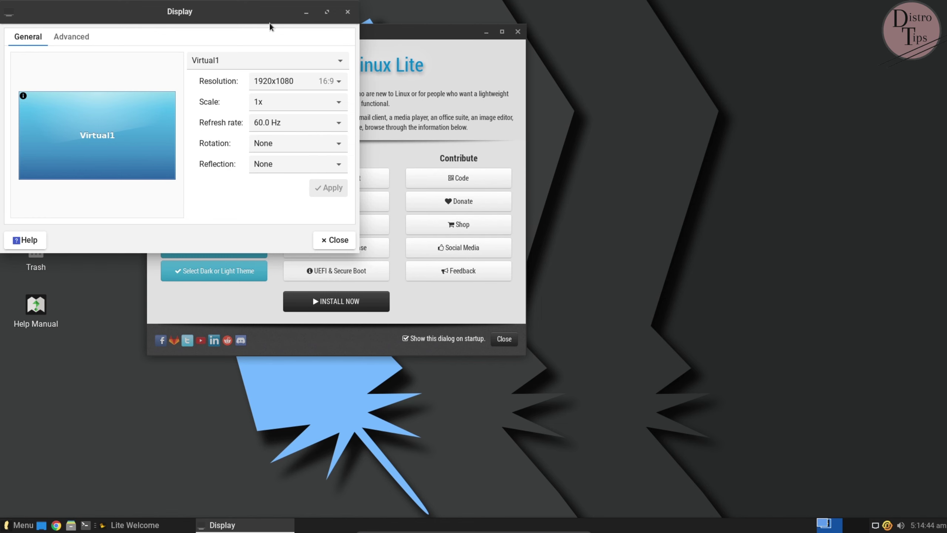
Step: Close the display settings, bring up the Lite Welcome window to view its options, and close it
left_click(348, 12)
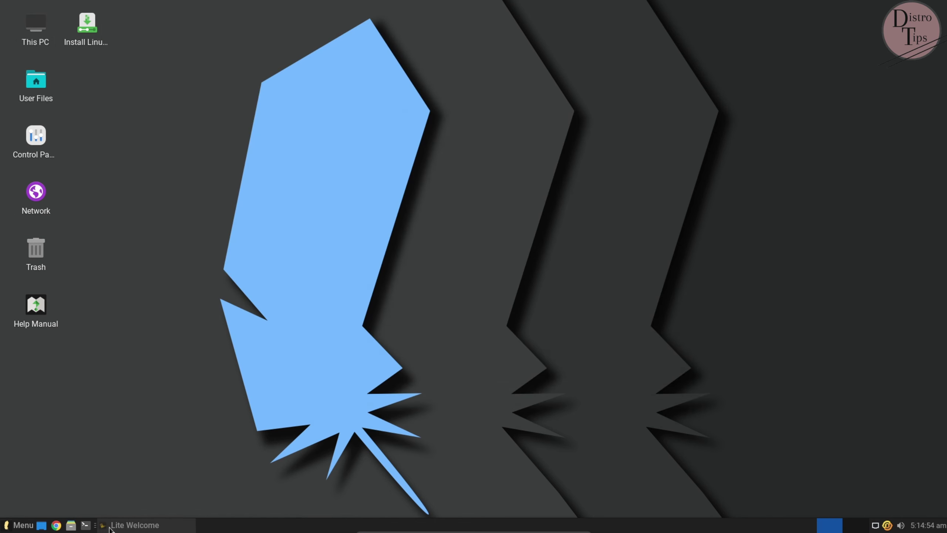
left_click(134, 525)
left_click_drag(498, 100, 470, 100)
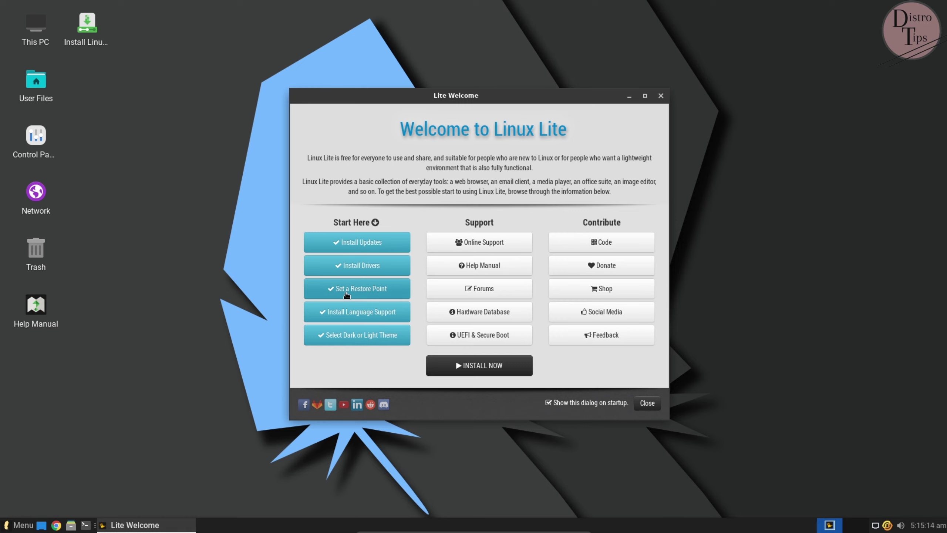
left_click(647, 403)
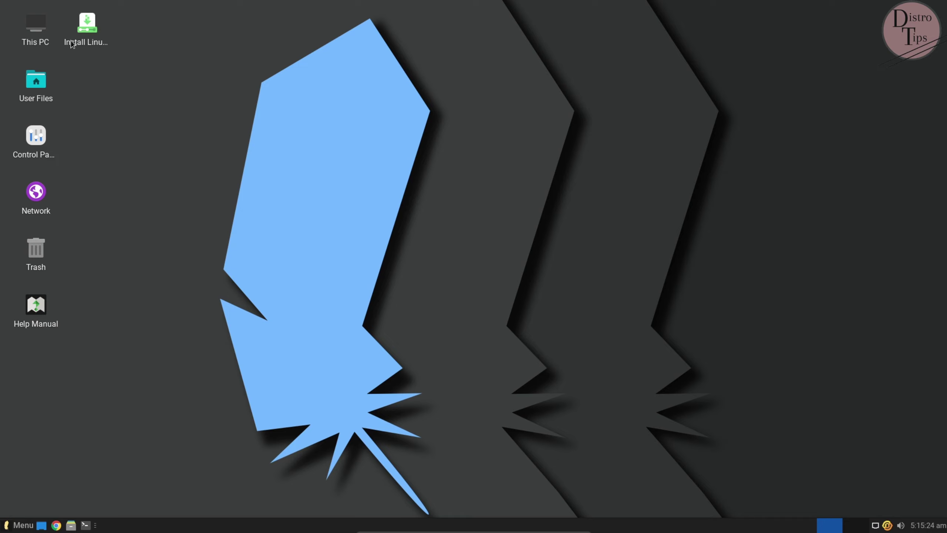
Step: Open This PC, go to the linux home folder, and show the file manager's About information
double_click(37, 28)
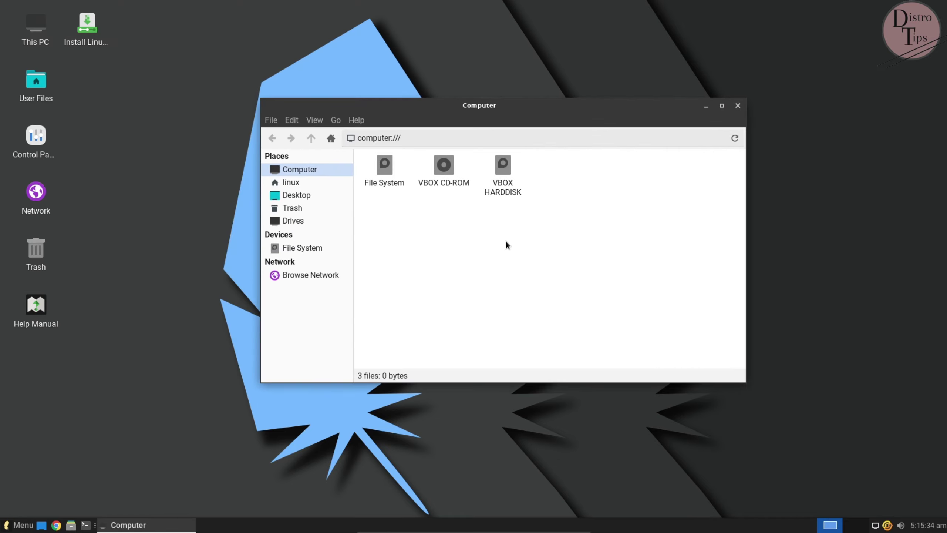
left_click(305, 183)
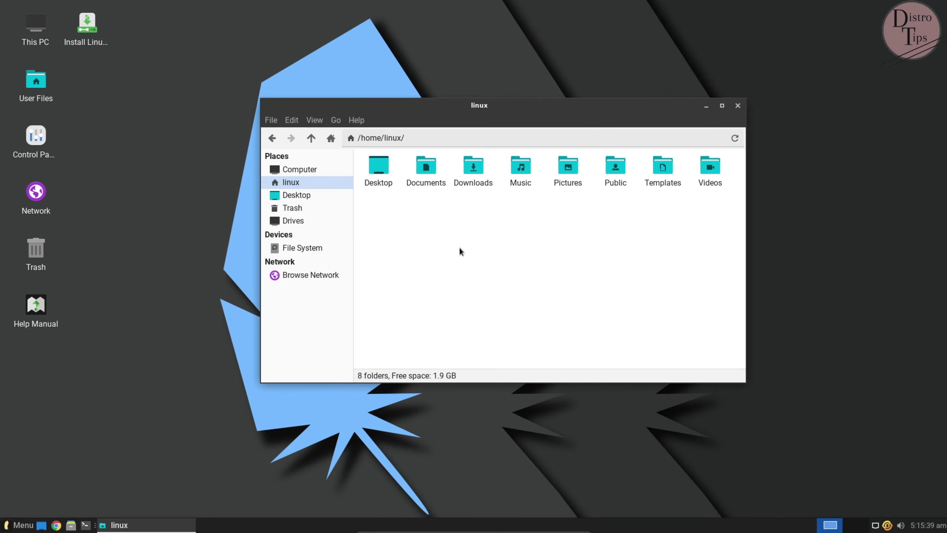
left_click(356, 119)
left_click(361, 145)
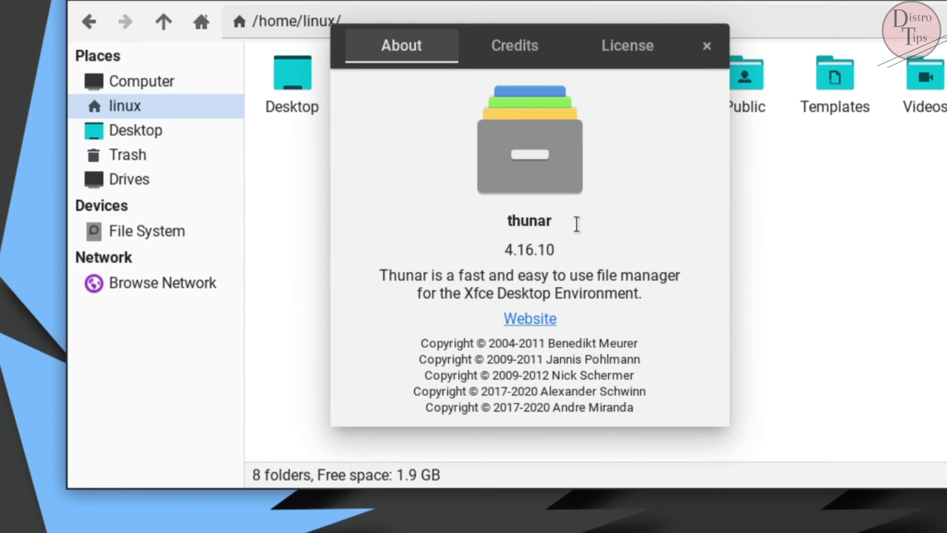
Step: Examine the file manager's description, copyright, credits, license and version in its About dialog, then close the dialog
key("Tab")
key("Tab")
key("Tab")
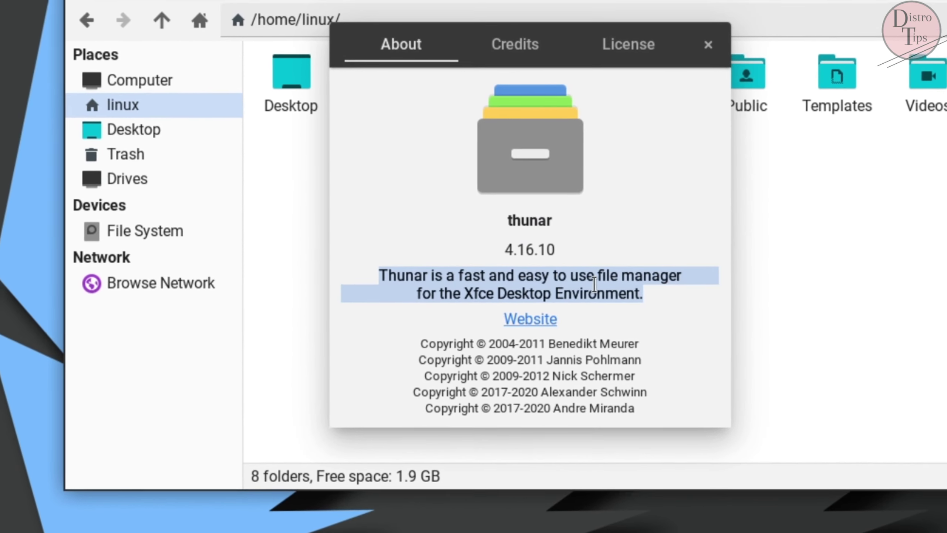
left_click_drag(390, 349, 707, 402)
left_click(534, 44)
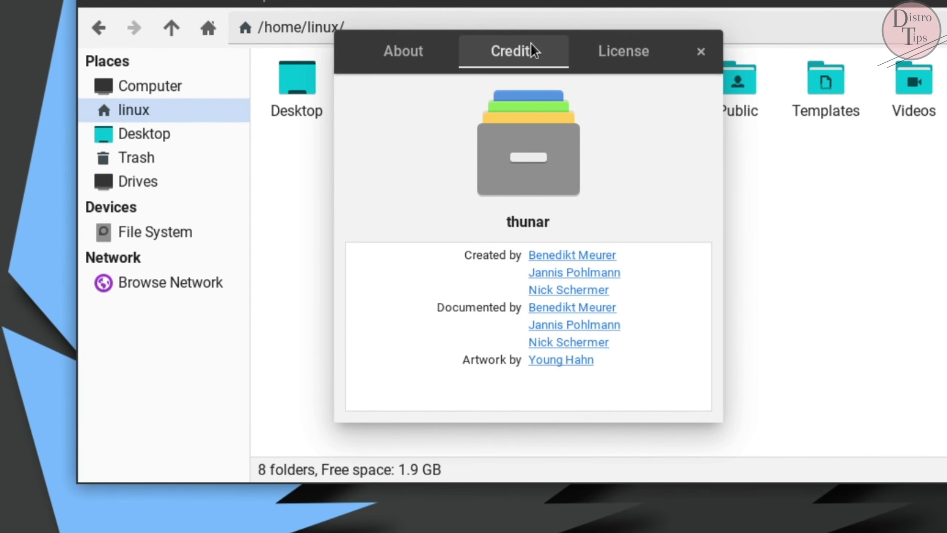
left_click(631, 52)
left_click(440, 60)
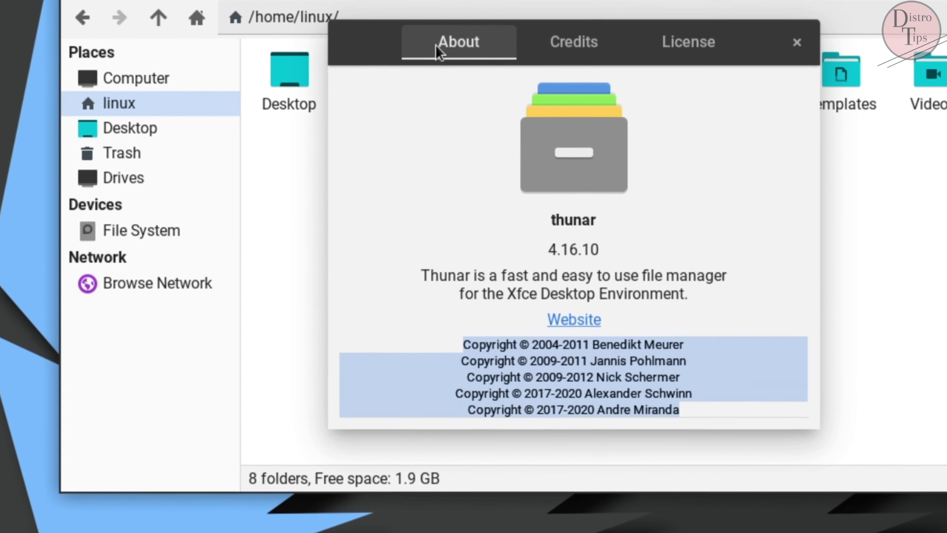
double_click(556, 250)
left_click(797, 43)
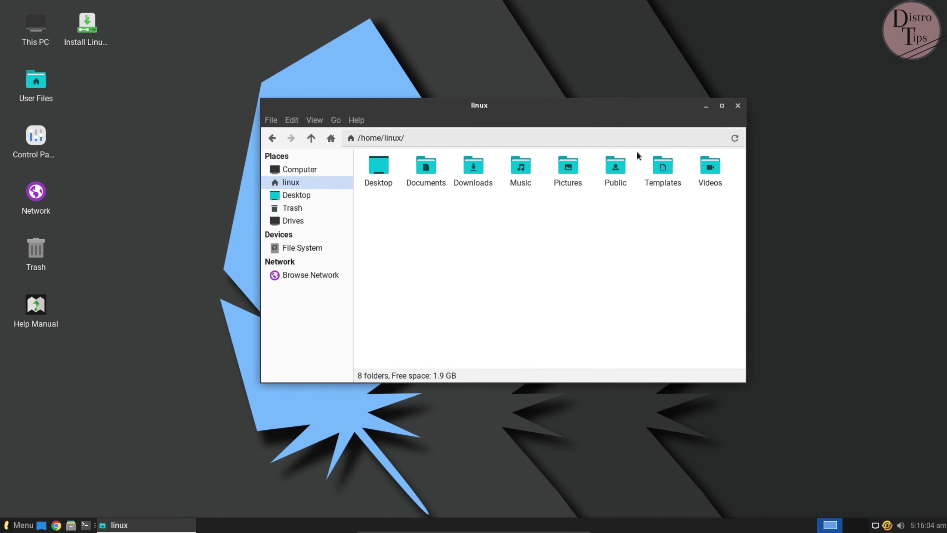
Step: Review the Display, Side Pane, Behavior and Advanced pages of the File Manager Preferences, then close them
left_click(334, 121)
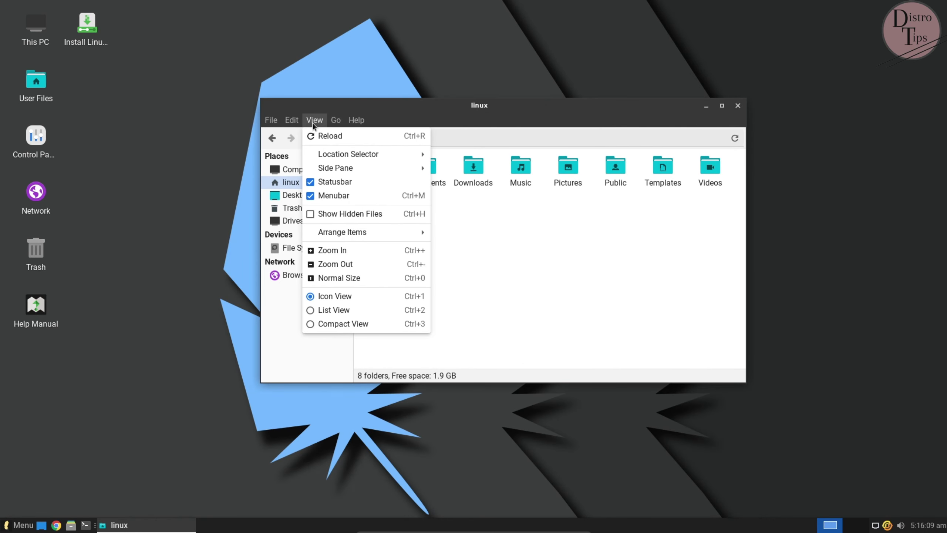
left_click(337, 318)
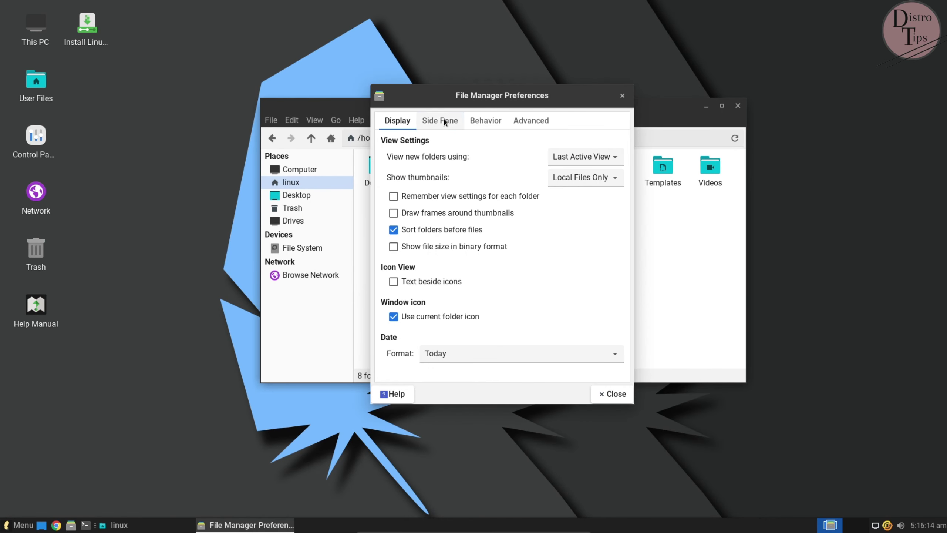
left_click(444, 121)
left_click(488, 123)
left_click(541, 123)
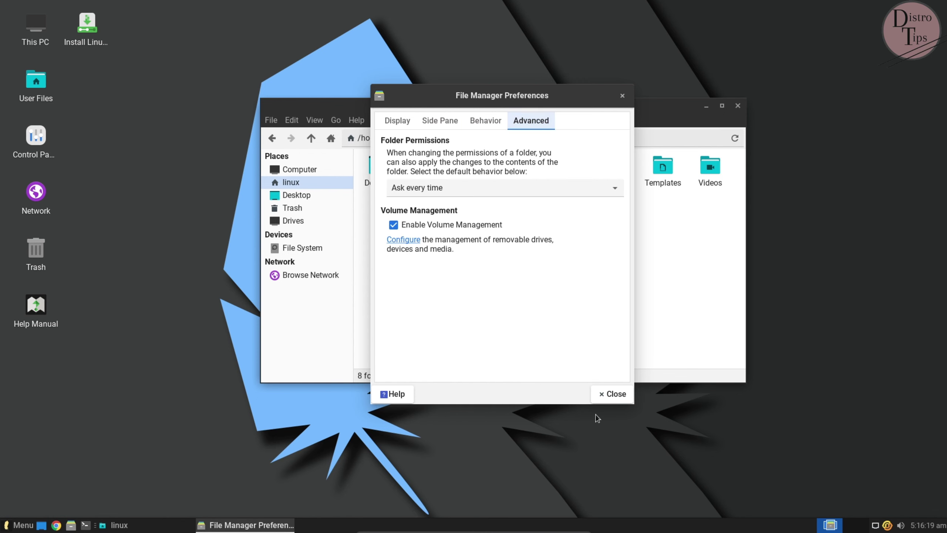
left_click(612, 394)
Step: Look over the file manager's file commands, view the File System root folders, and close the window
left_click(263, 121)
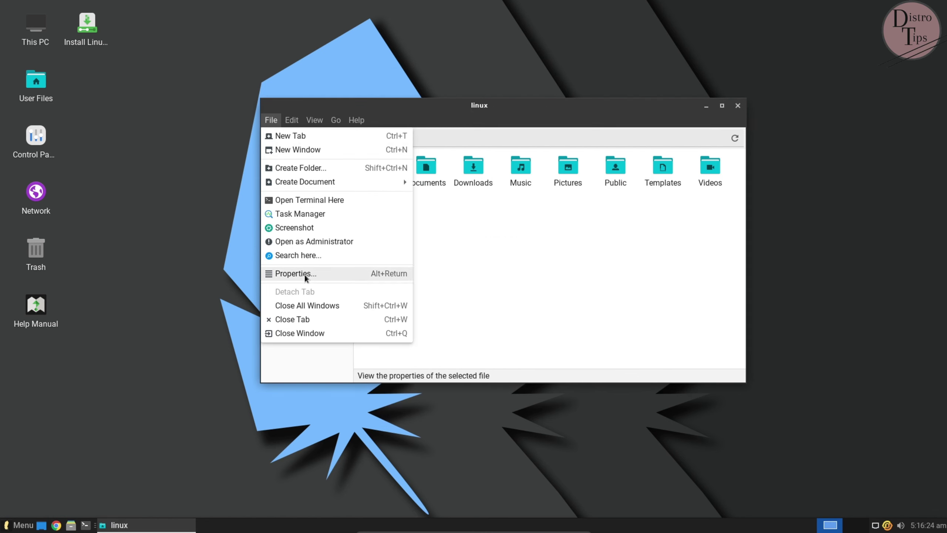
left_click(512, 258)
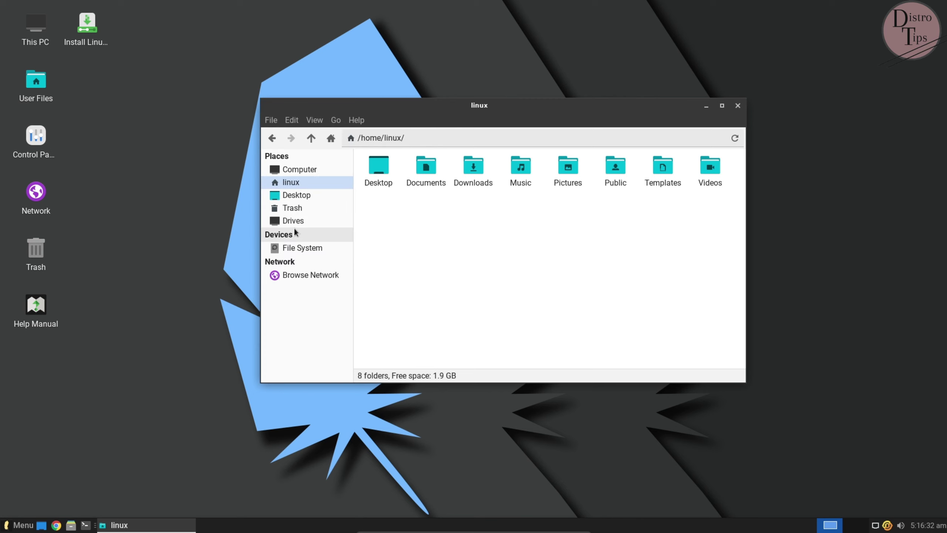
left_click(315, 251)
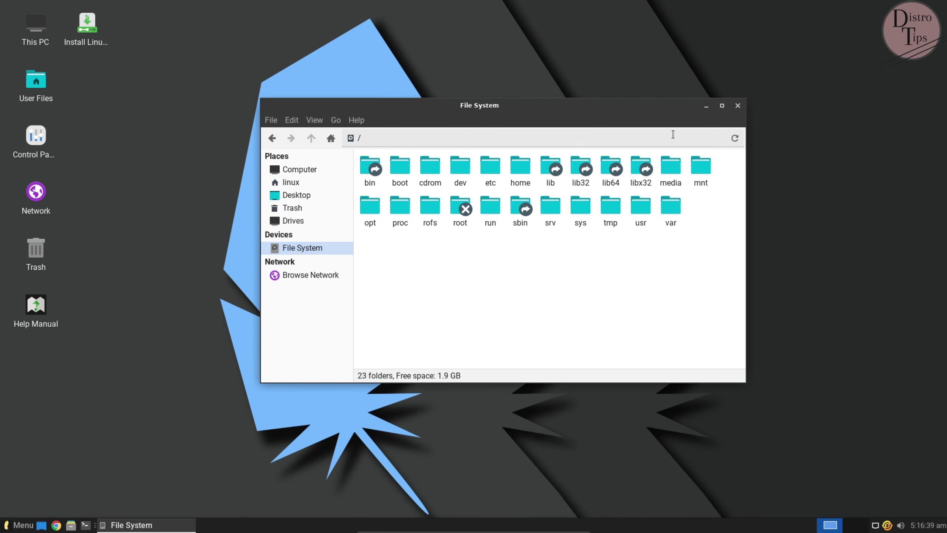
left_click(739, 106)
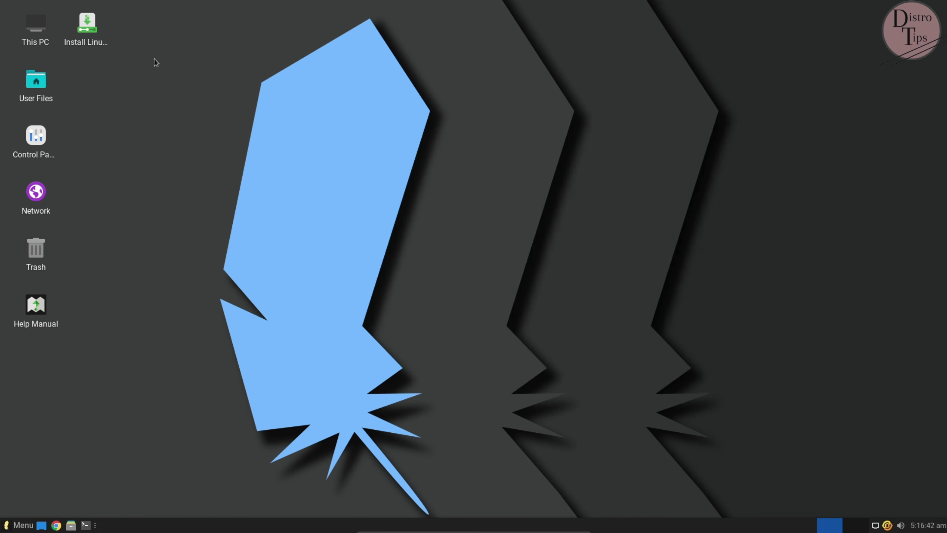
Step: Open the Control Panel, place its window mid-screen, and view the About Me profile details before closing them
double_click(35, 144)
left_click_drag(211, 24, 494, 66)
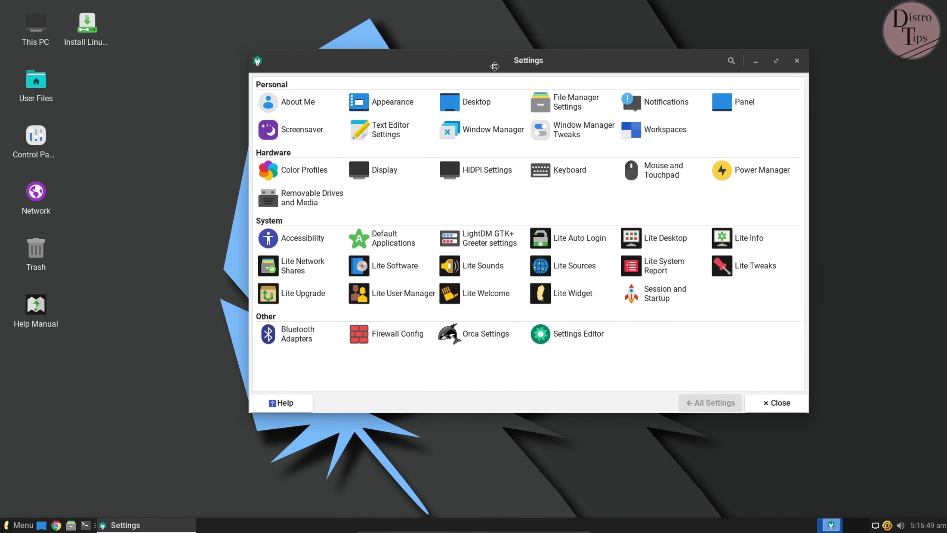
left_click(304, 105)
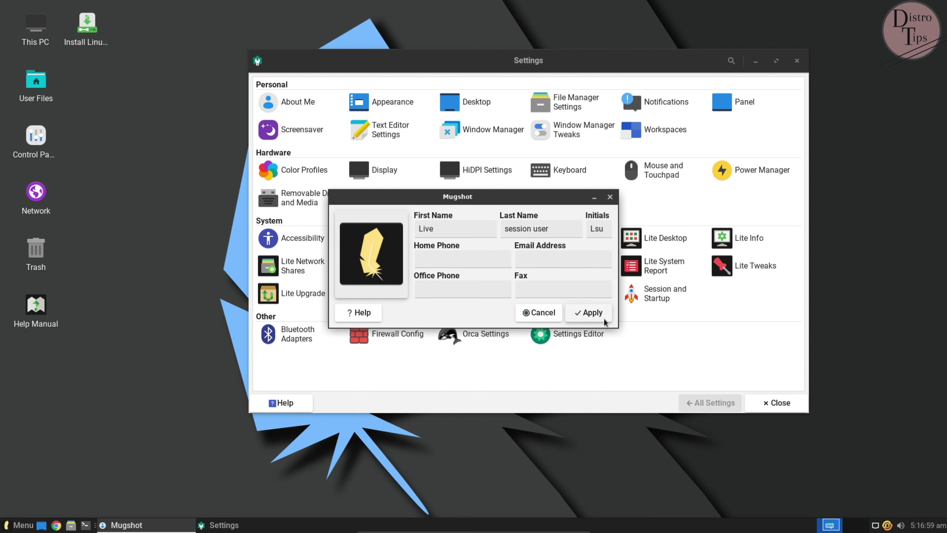
left_click(610, 196)
Step: Open the Appearance settings and examine the Icons, Fonts and Settings pages before returning to Style
left_click(359, 102)
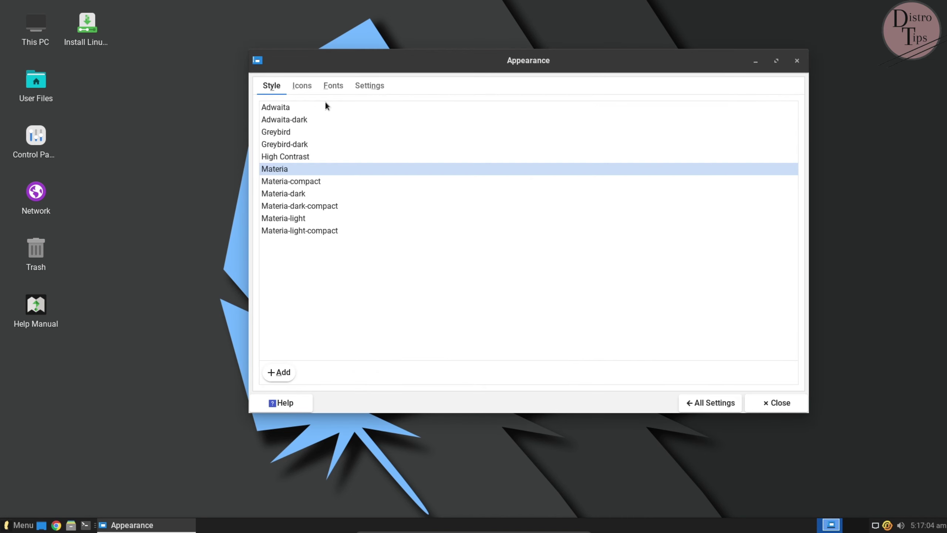
left_click(302, 86)
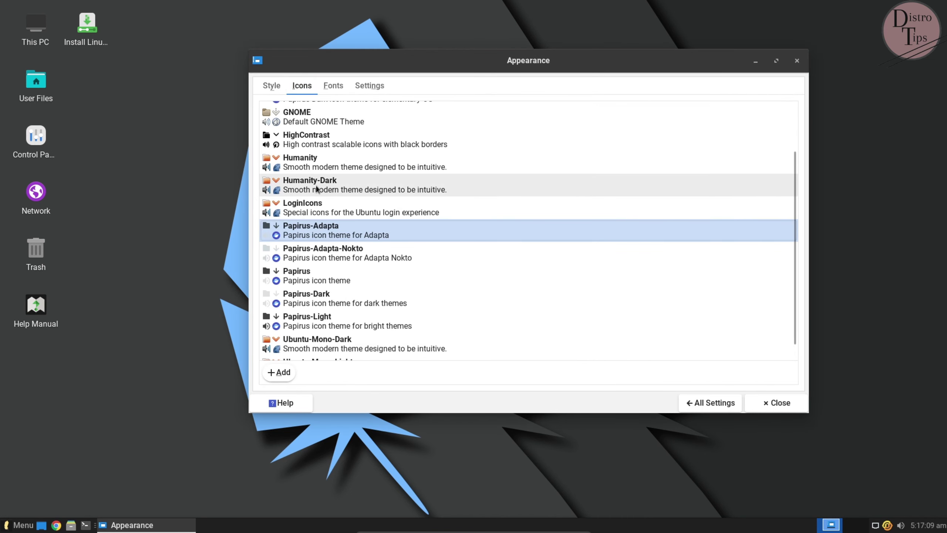
scroll(315, 185, "down", 1)
scroll(315, 185, "up", 3)
left_click(332, 85)
left_click(367, 85)
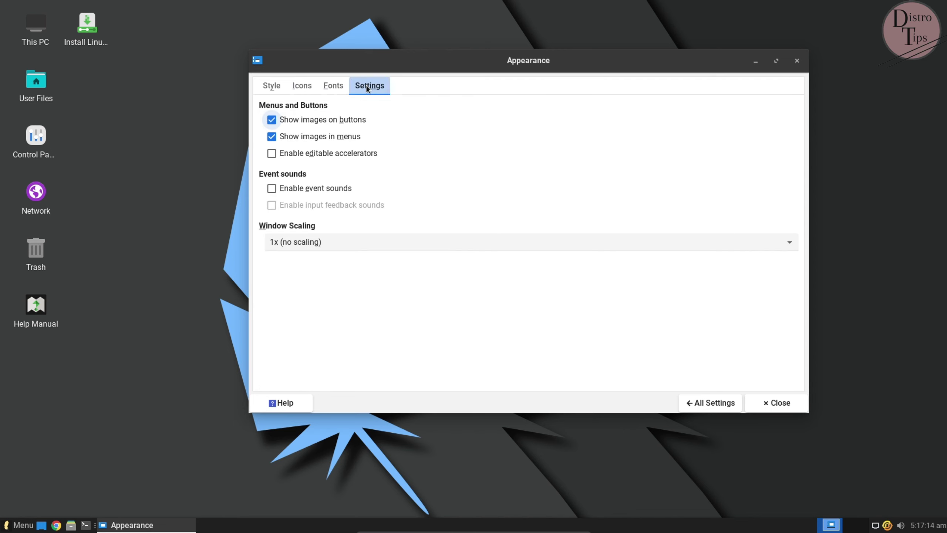
left_click(278, 90)
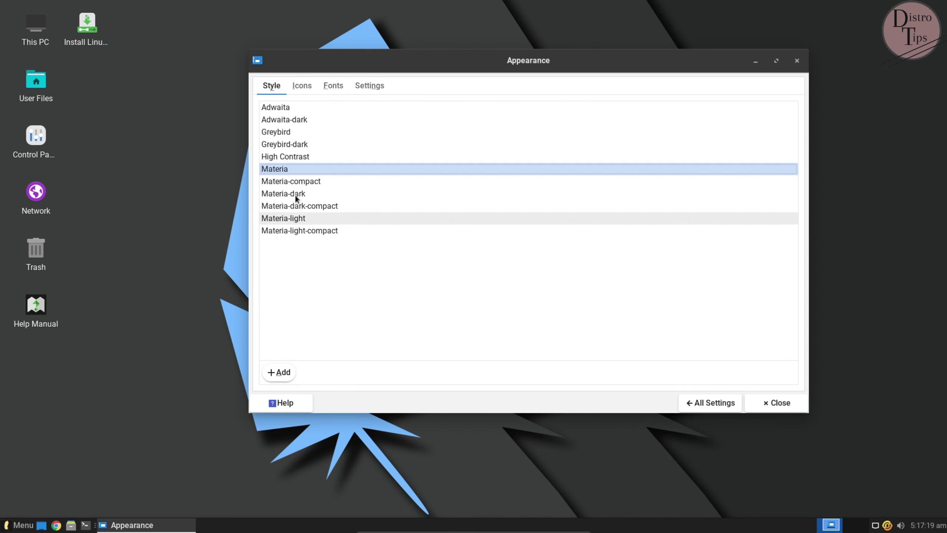
Step: Try the Adwaita, Adwaita-dark and Materia-dark styles, switch back to Materia, and return to all settings
left_click(278, 107)
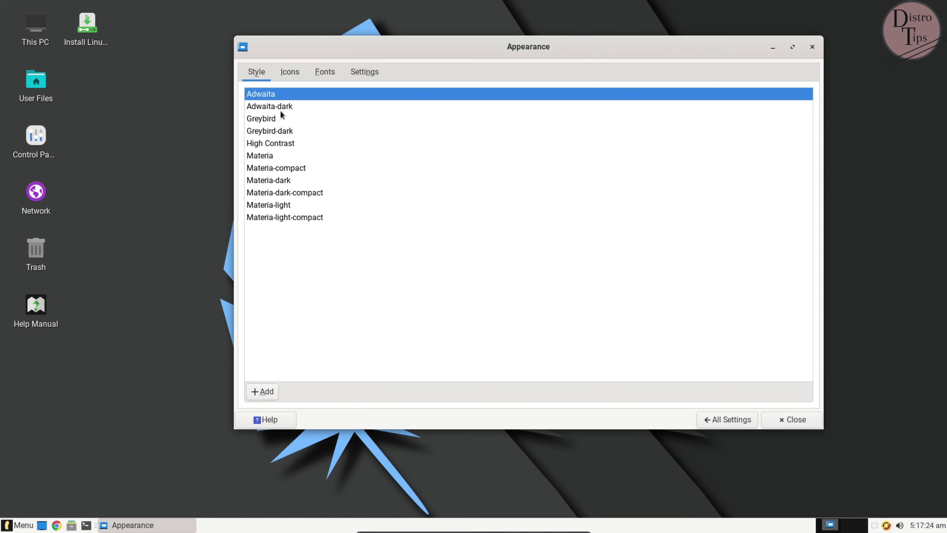
left_click(280, 108)
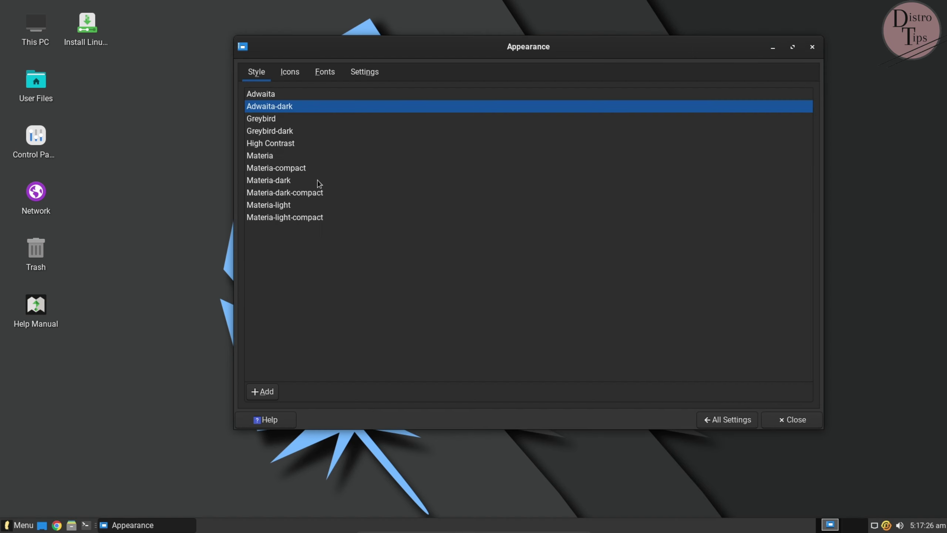
left_click(279, 181)
left_click(294, 169)
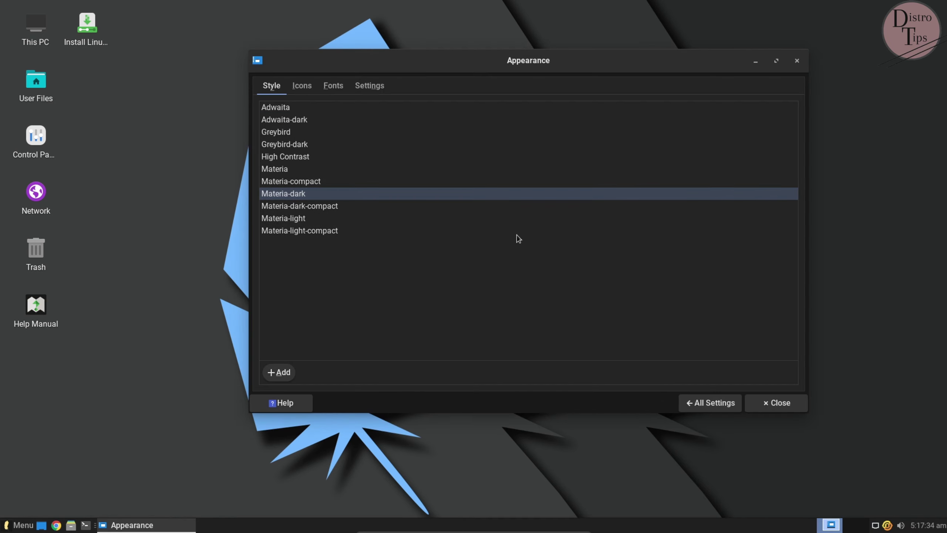
left_click(708, 403)
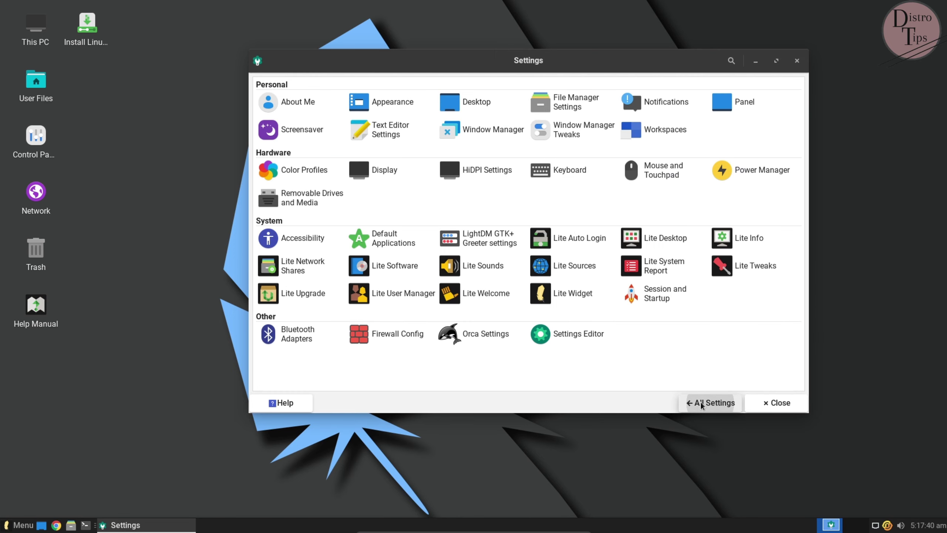
Step: Review the Background, Menus and Icons pages of the Desktop settings and return to all settings
left_click(475, 102)
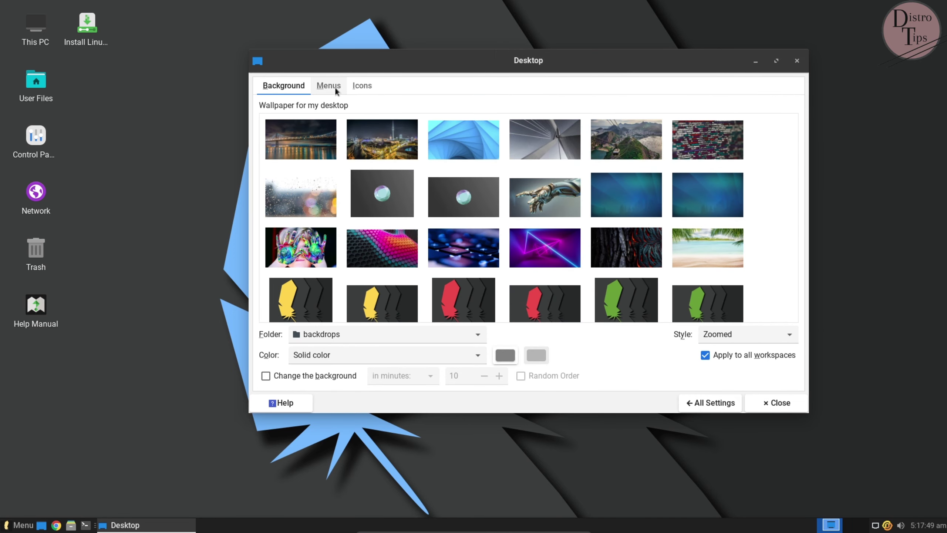
left_click(334, 88)
left_click(370, 87)
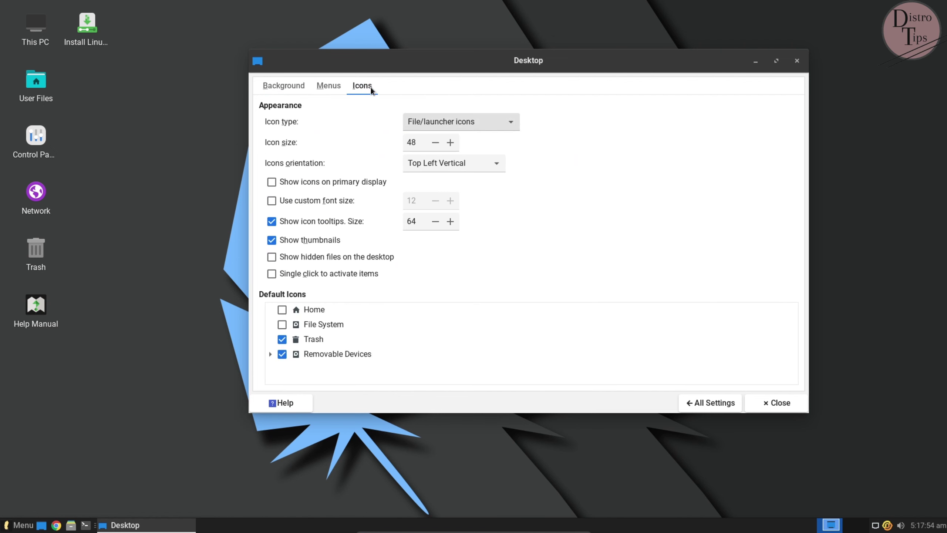
left_click(296, 88)
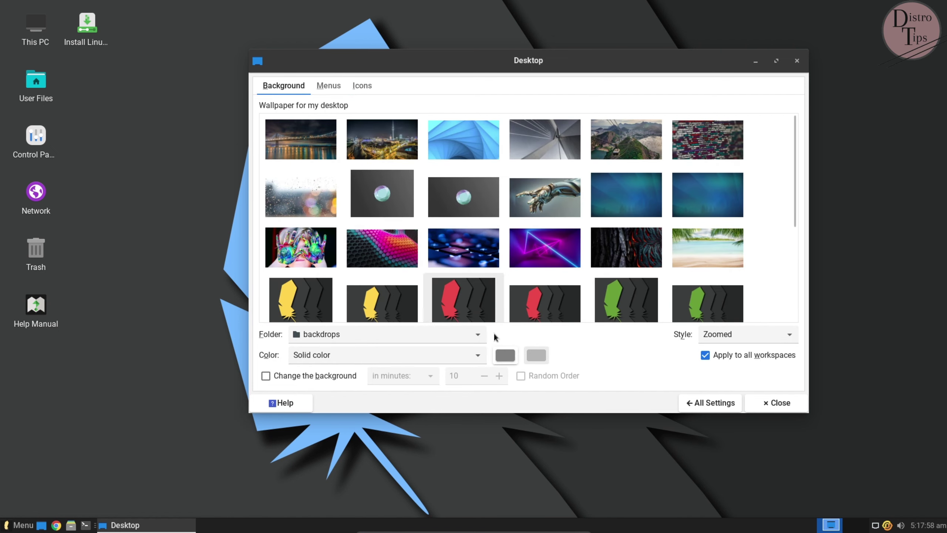
left_click(724, 404)
Step: View the File Manager Settings and the Notifications settings, returning to all settings
left_click(570, 109)
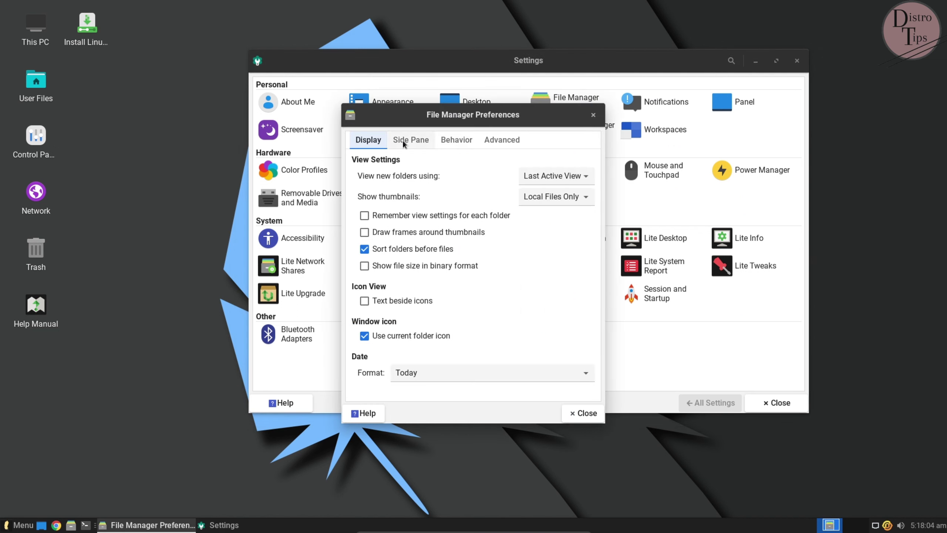
scroll(536, 140, "down", 3)
left_click(592, 118)
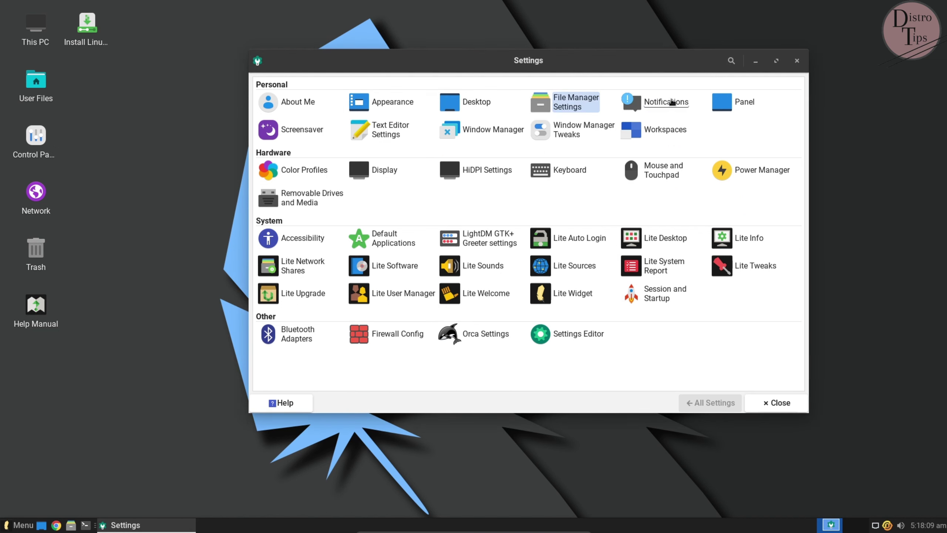
left_click(671, 99)
left_click(709, 402)
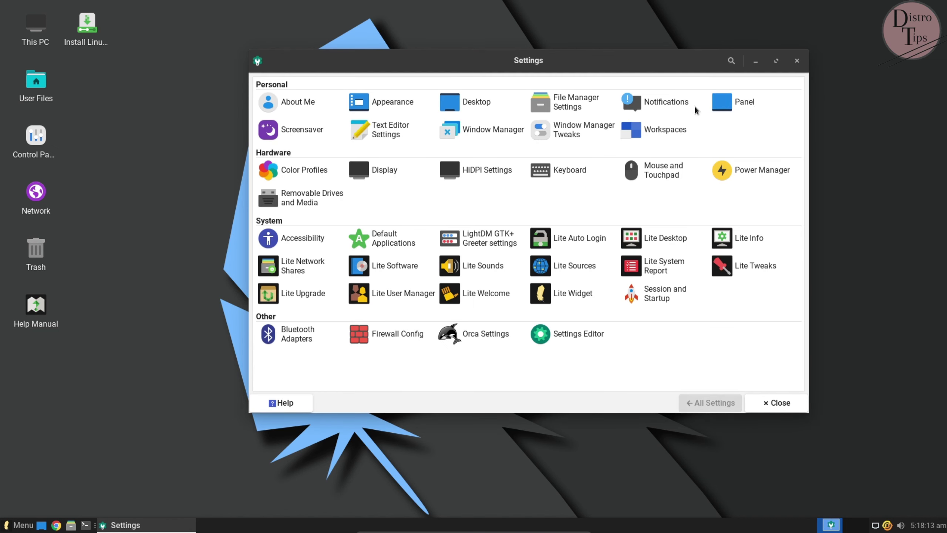
Step: Open the Panel settings and examine the Appearance and Items pages for Panel 1
left_click(742, 102)
left_click(330, 109)
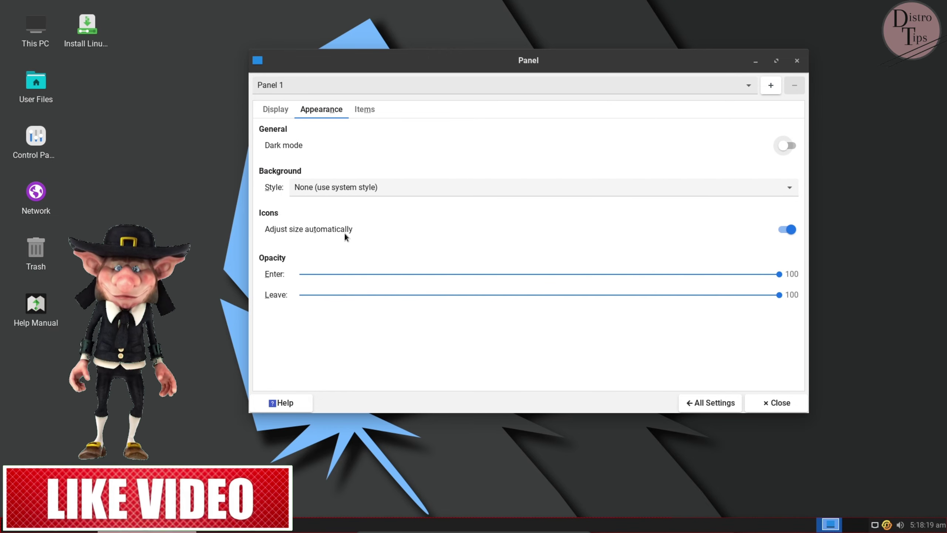
left_click(363, 113)
left_click(322, 108)
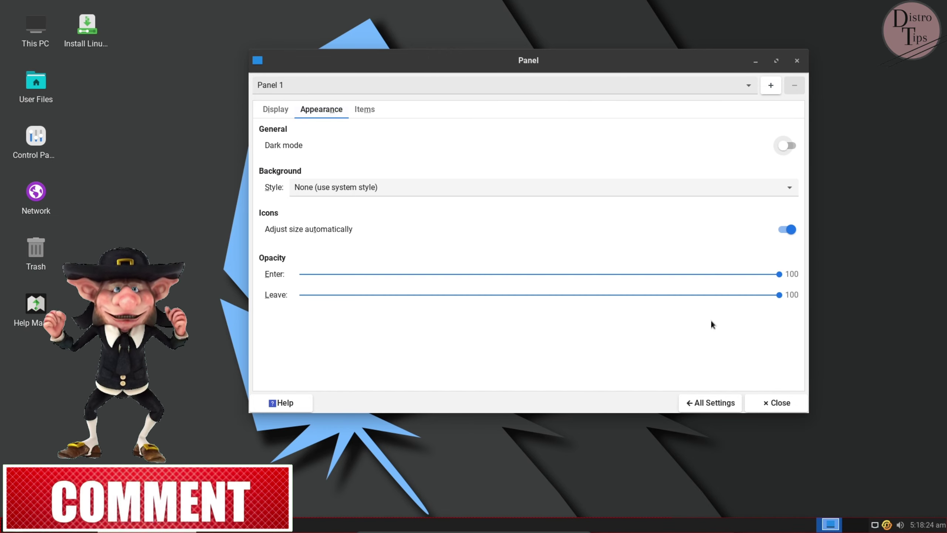
Step: Try other Enter and Leave opacity levels for Panel 1, restore both to 100, and return to all settings
left_click(525, 294)
left_click_drag(520, 276, 779, 274)
left_click_drag(525, 295, 779, 294)
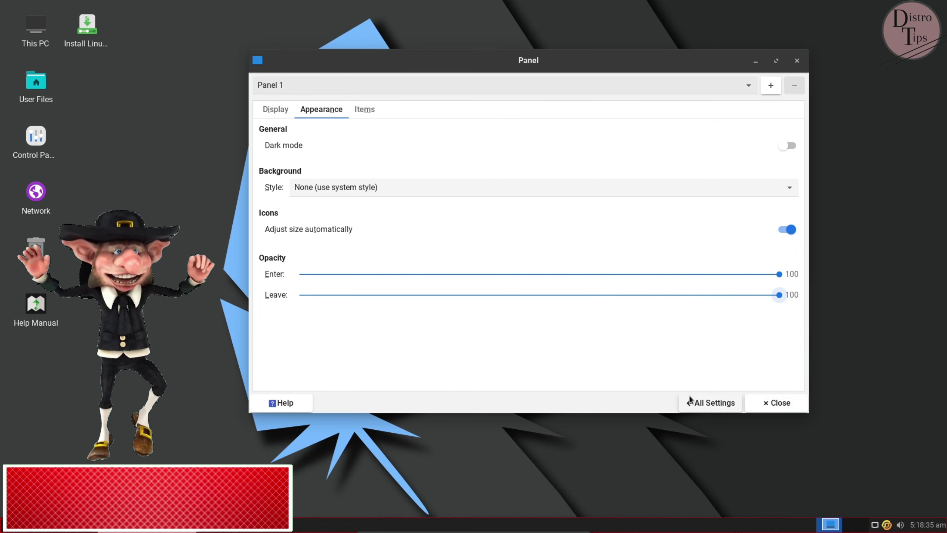
left_click(705, 403)
Step: View the Lock Screen and Screensaver pages of the Screensaver settings and return to all settings
left_click(288, 130)
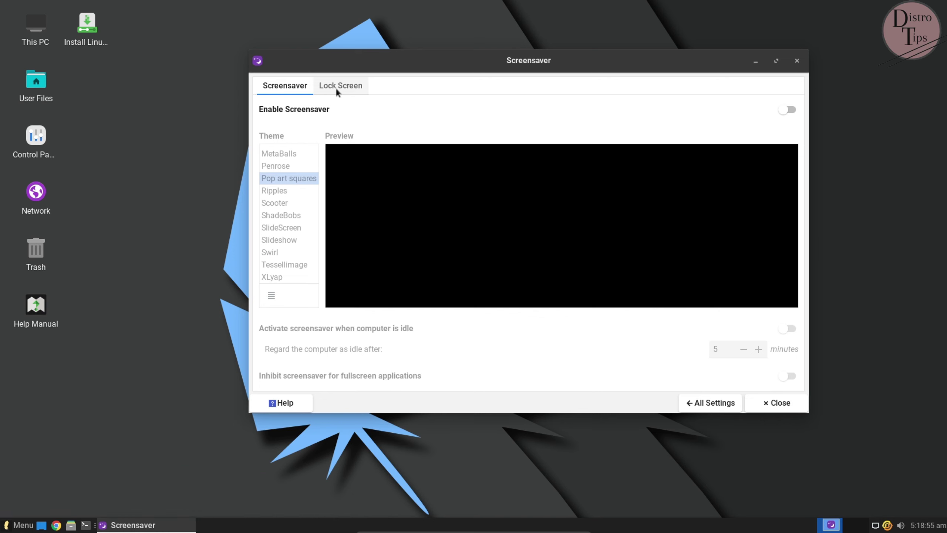
left_click(336, 89)
left_click(281, 86)
left_click(707, 400)
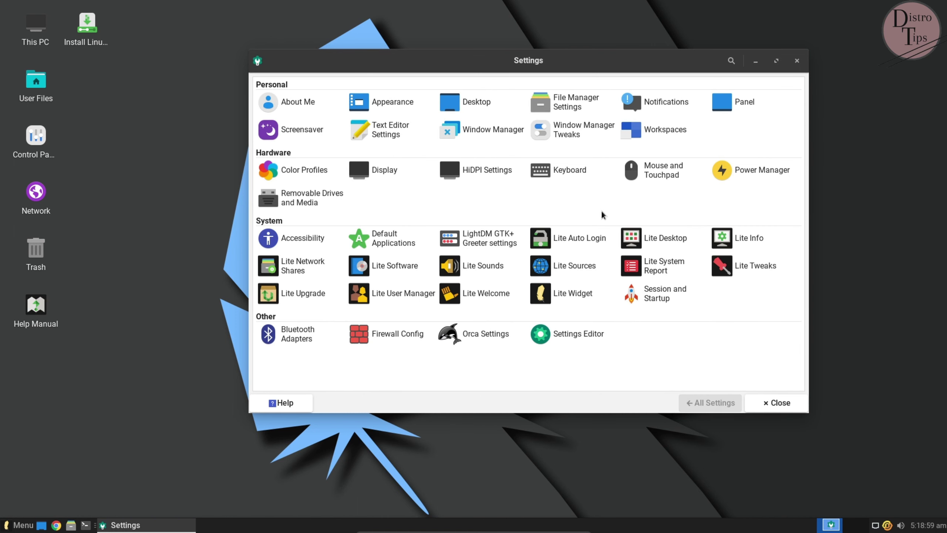
Step: Open the Text Editor Settings, review the Editor, Window, File and Plugins pages, and close the preferences
left_click(402, 138)
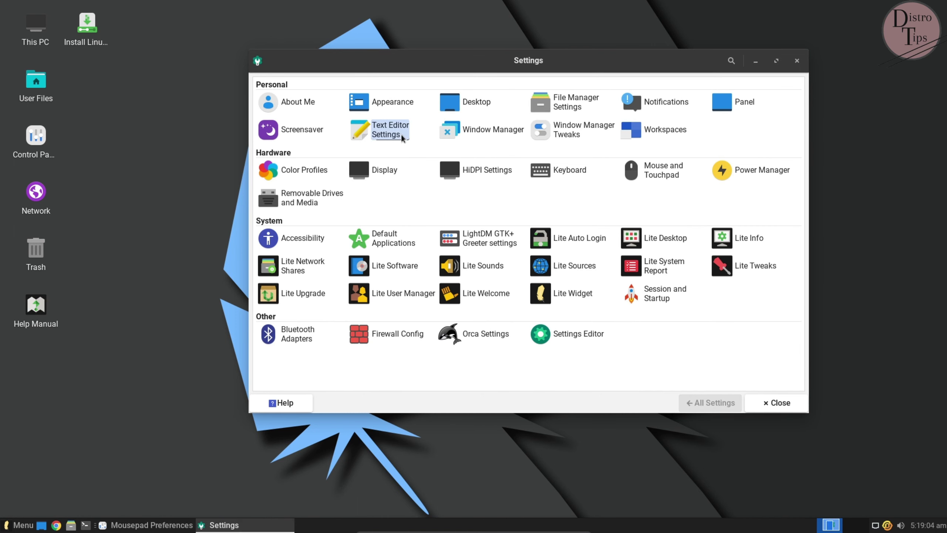
left_click(427, 147)
left_click(466, 149)
left_click(495, 147)
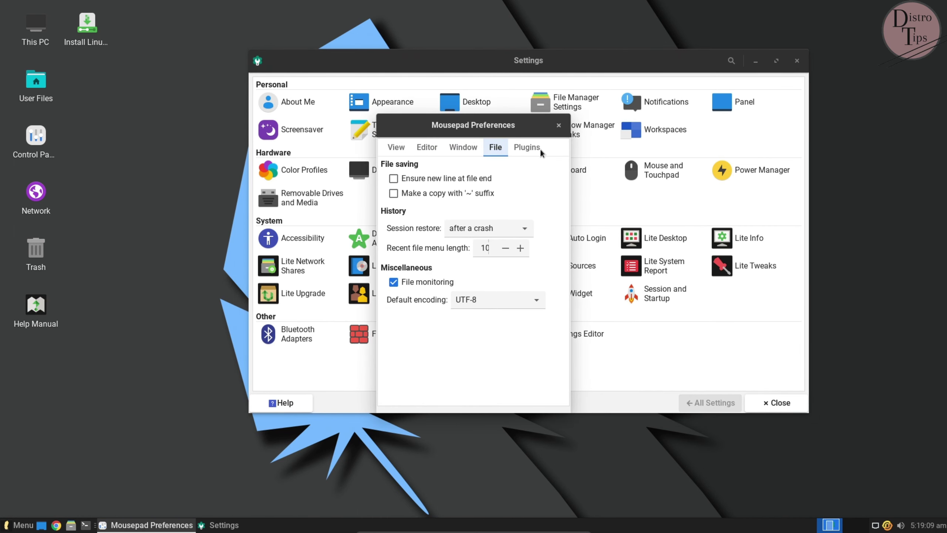
left_click(527, 147)
left_click(558, 125)
Step: Review the Keyboard, Focus, Advanced and Style pages of the Window Manager settings and return to all settings
left_click(492, 129)
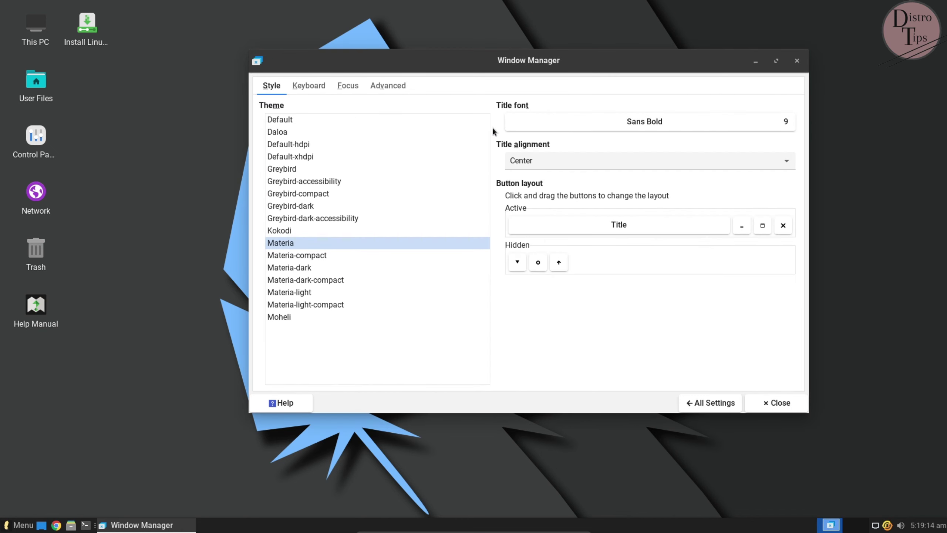
left_click(310, 86)
left_click(345, 85)
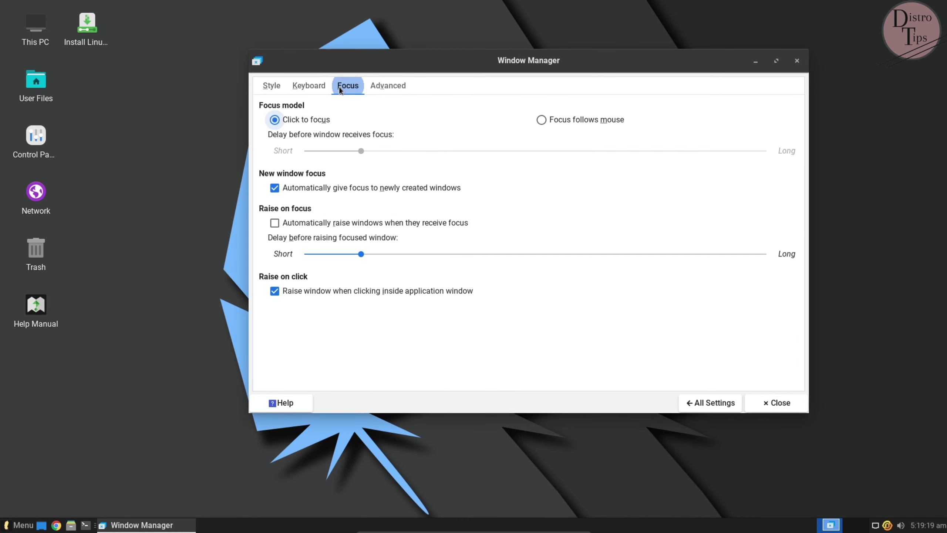
left_click(395, 86)
left_click(273, 85)
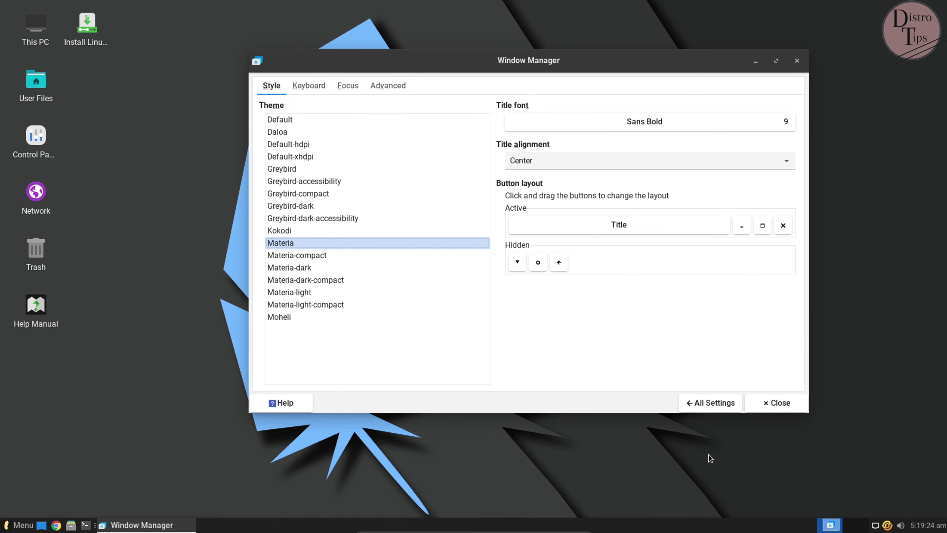
left_click(710, 403)
Step: Review the Focus, Accessibility, Workspaces, Placement and Compositor pages of Window Manager Tweaks and return to all settings
left_click(597, 130)
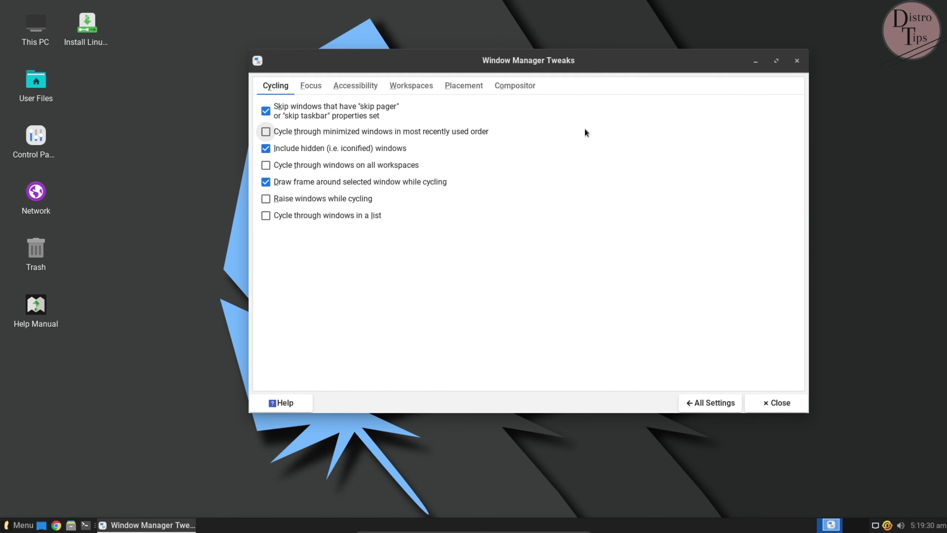
left_click(311, 86)
left_click(355, 85)
left_click(410, 86)
left_click(463, 85)
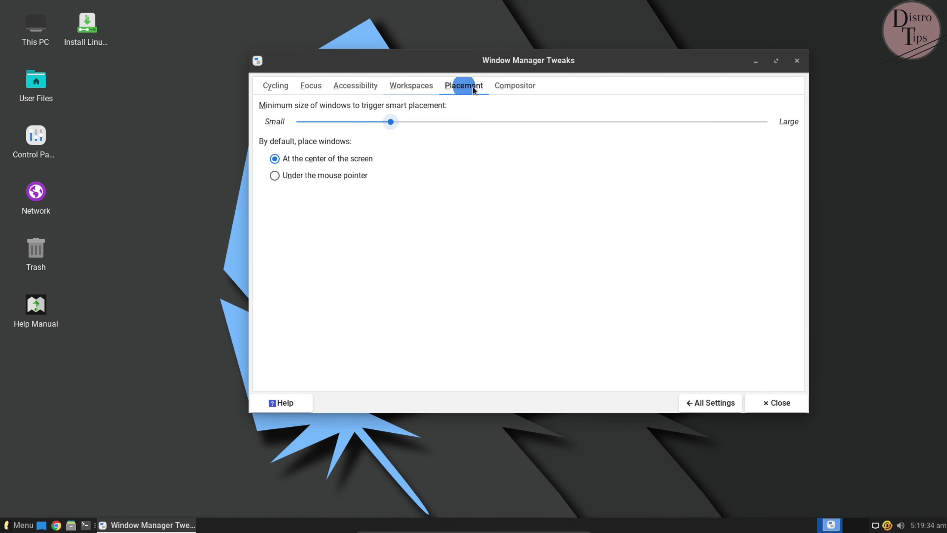
left_click(515, 86)
left_click(710, 402)
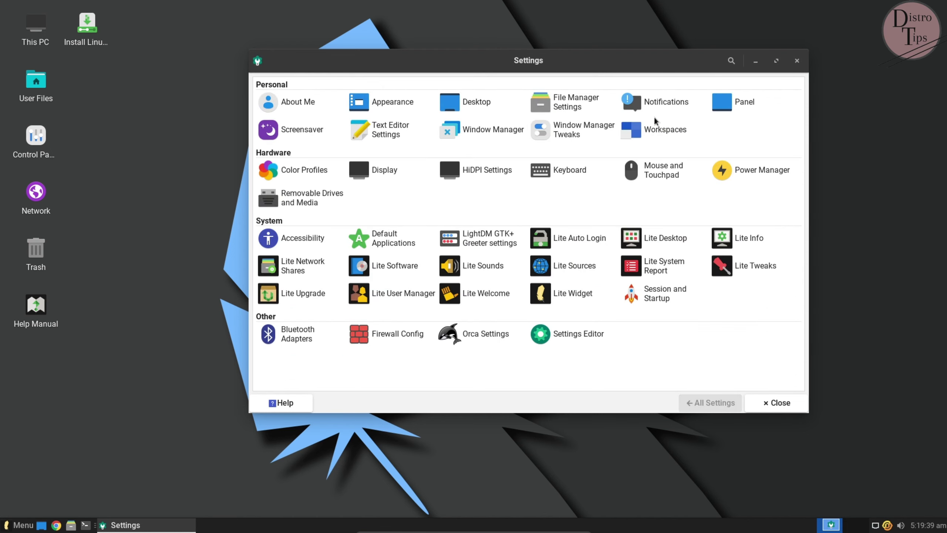
Step: View the Margins and General pages of the Workspaces settings and return to all settings
left_click(654, 132)
left_click(319, 85)
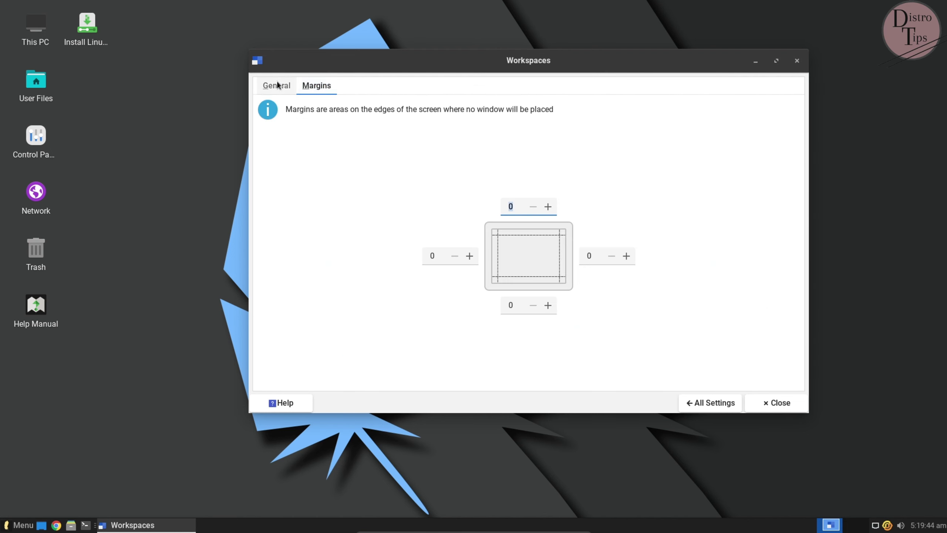
left_click(277, 85)
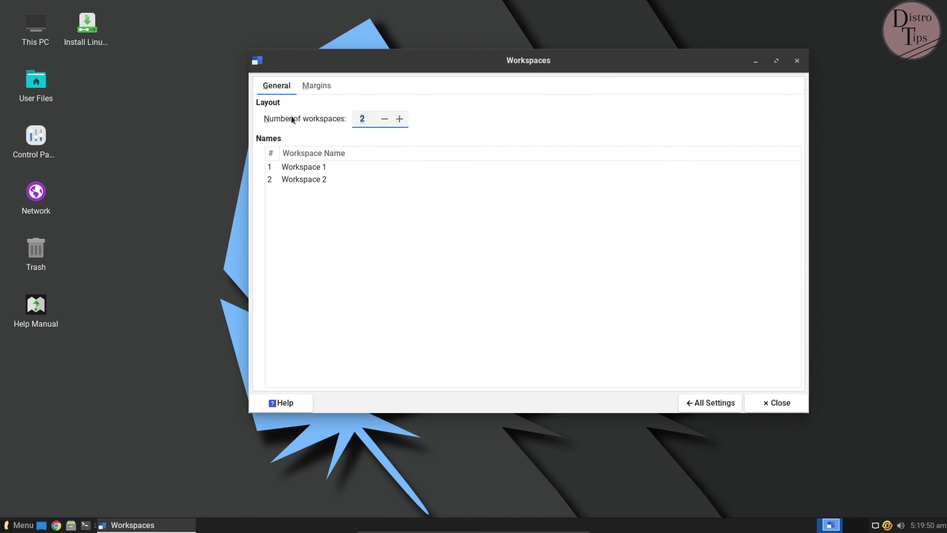
left_click(710, 403)
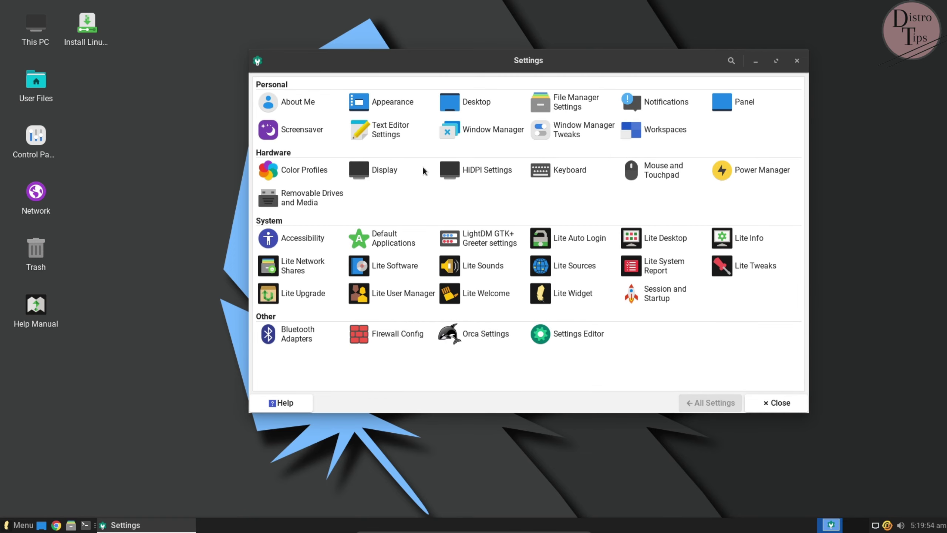
Step: Open the hardware Display settings, view the Advanced page, and return to all settings
left_click(383, 172)
left_click(320, 88)
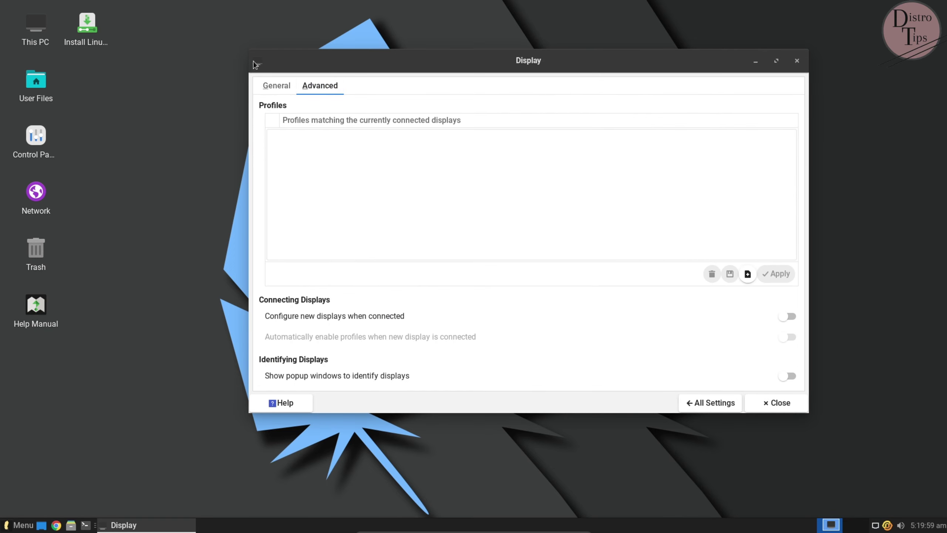
left_click(712, 403)
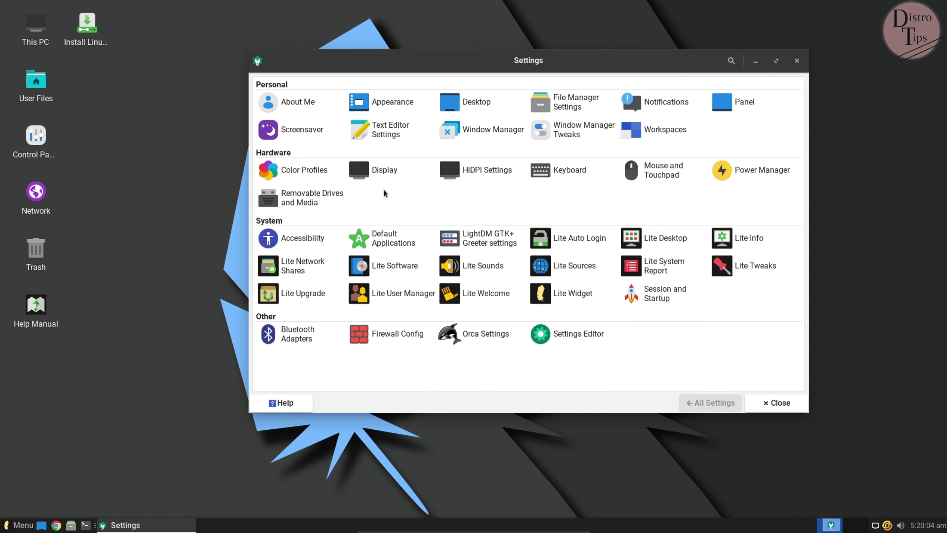
Step: Review the System, Display and Devices pages of the Power Manager and return to all settings
left_click(726, 168)
left_click(315, 86)
left_click(353, 85)
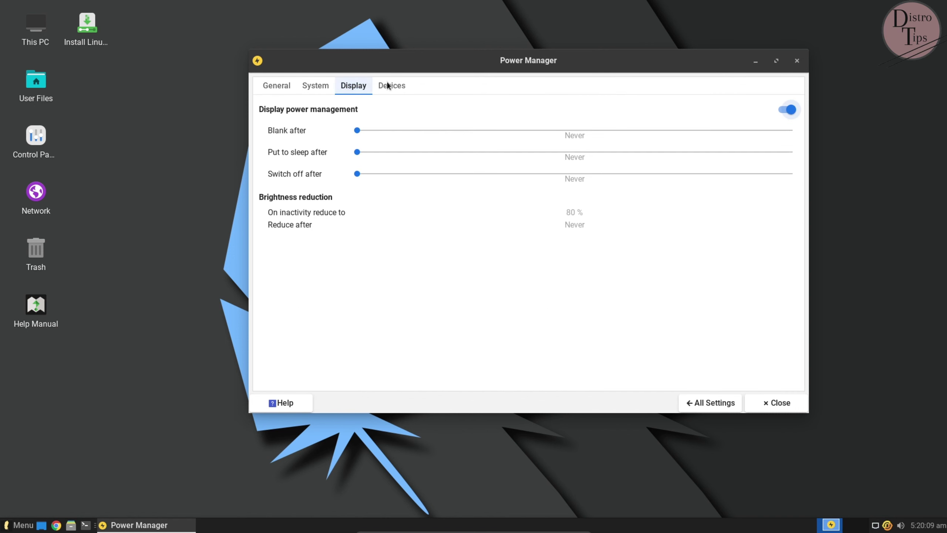
left_click(391, 85)
left_click(711, 405)
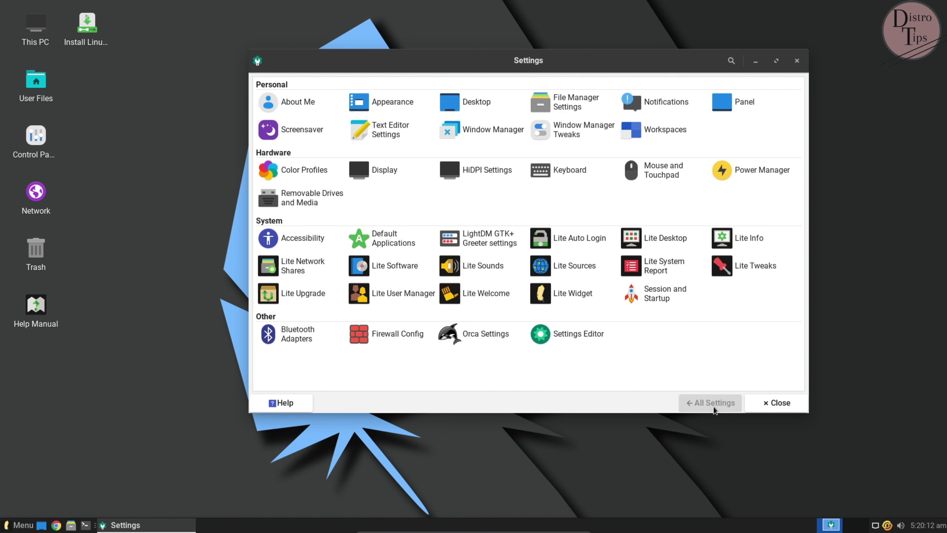
Step: Review the Keyboard and Mouse pages of the Accessibility settings and return to all settings
left_click(304, 238)
left_click(372, 85)
left_click(413, 85)
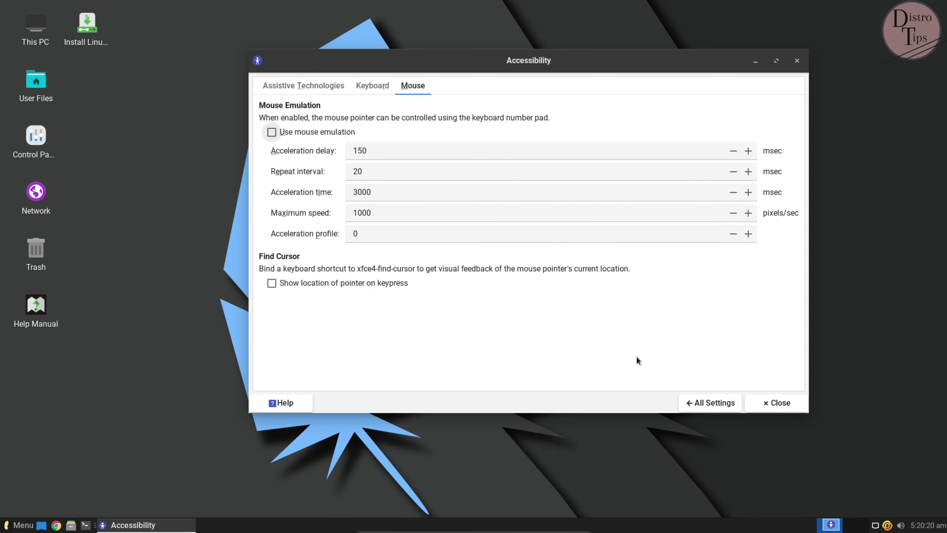
left_click(700, 404)
Step: Review the Utilities, Others and Internet pages of Default Applications and return to all settings
left_click(390, 242)
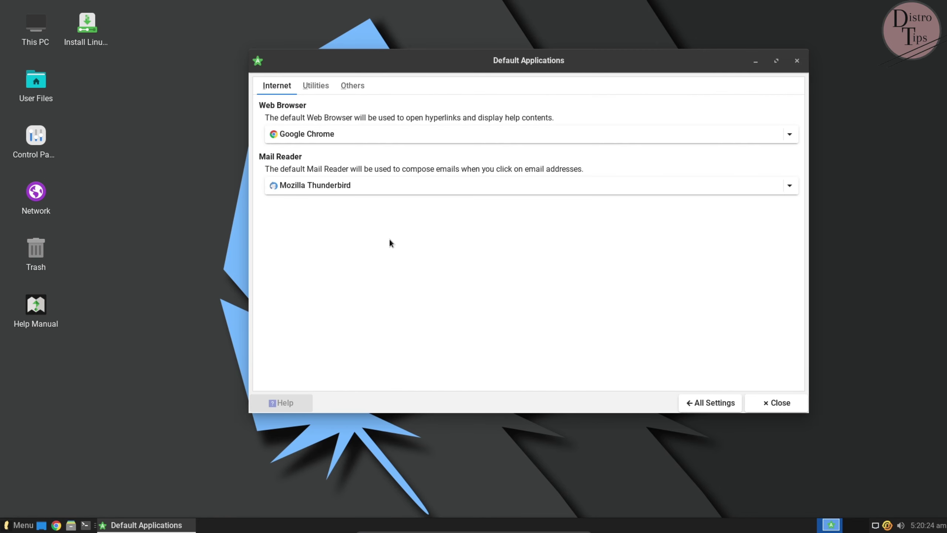
left_click(321, 90)
left_click(356, 85)
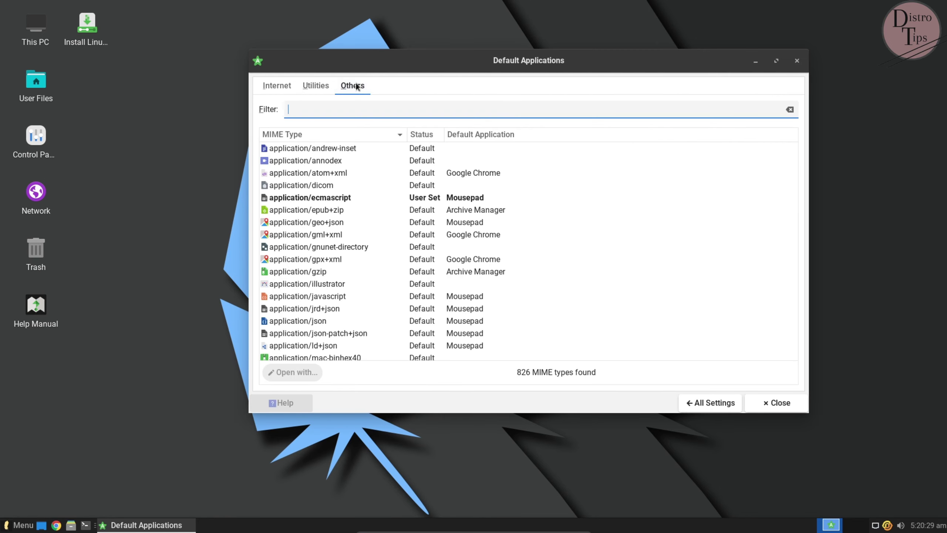
left_click(275, 86)
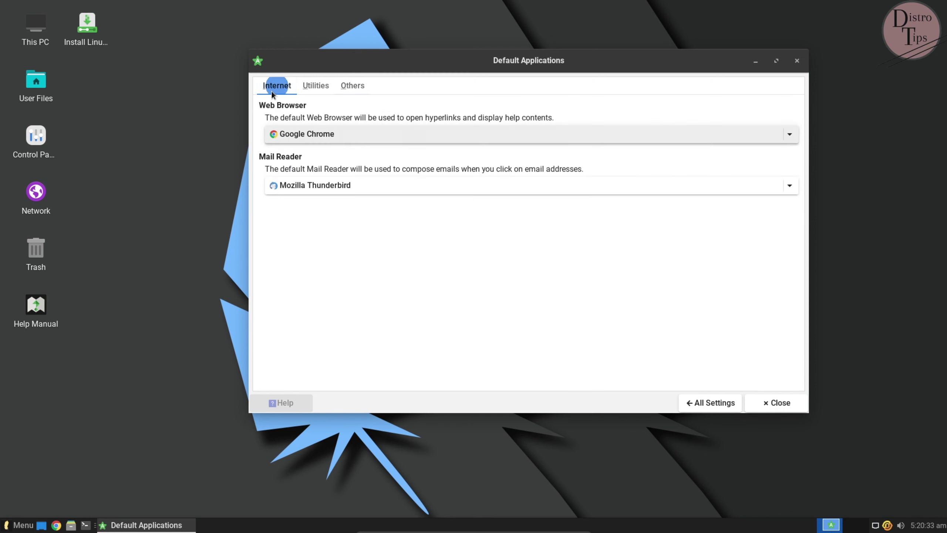
left_click(700, 403)
Step: View the Lite Desktop icon options and the Panel, Window position and Misc. pages of LightDM GTK+ Greeter settings, closing both
left_click(674, 244)
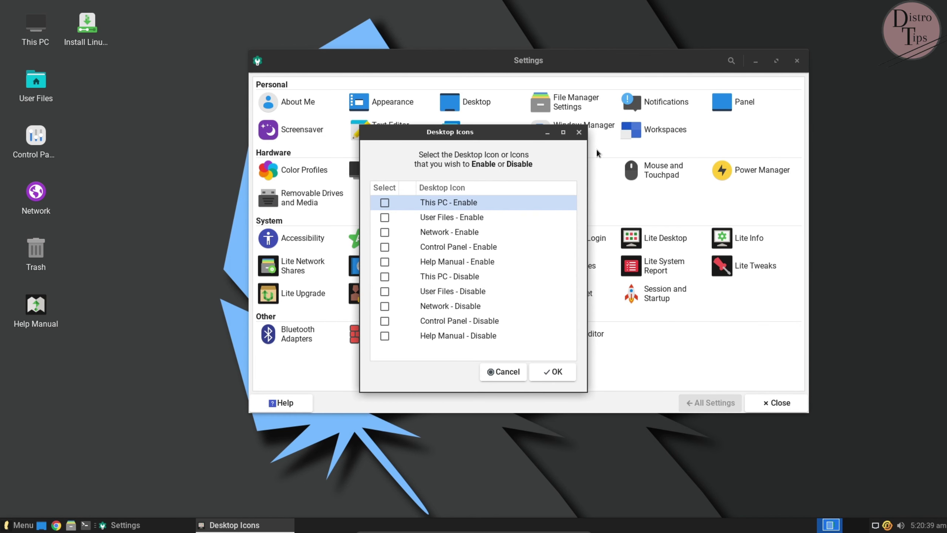
left_click(578, 133)
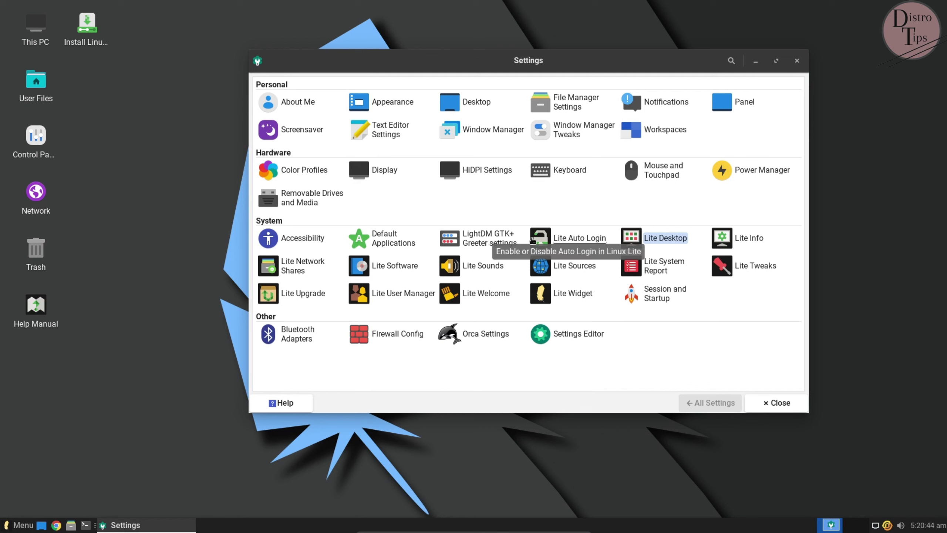
left_click(472, 243)
left_click(445, 149)
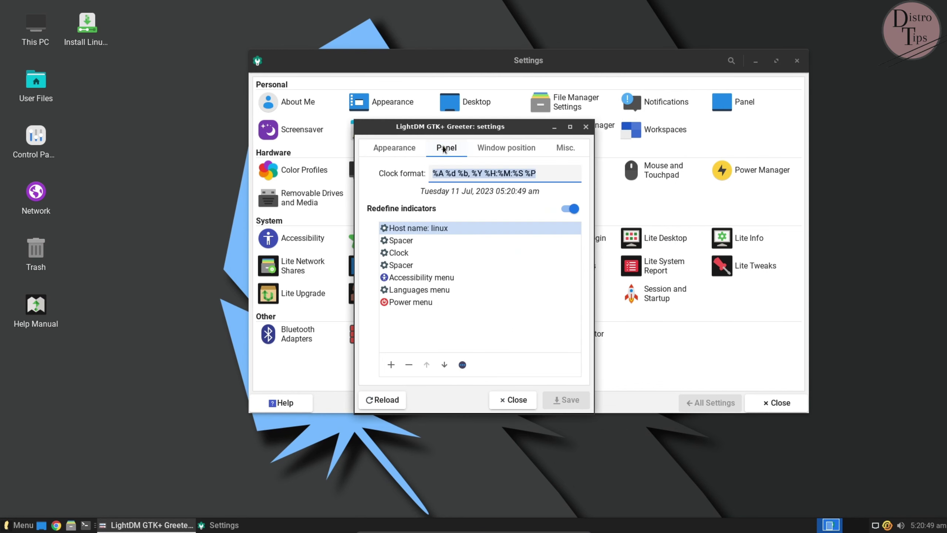
left_click(522, 147)
left_click(565, 147)
left_click(585, 126)
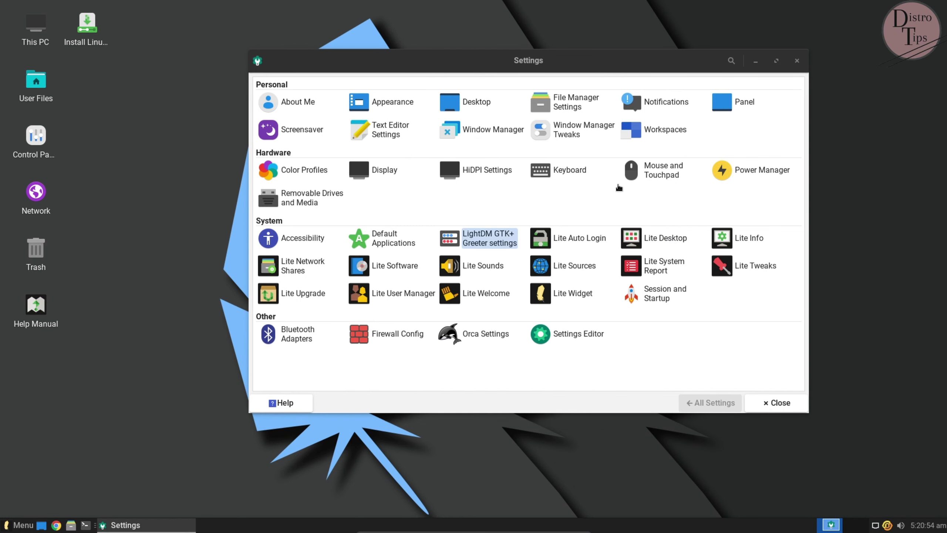
Step: Open Lite Info and Lite Network Shares in turn, closing each without changing anything
left_click(737, 239)
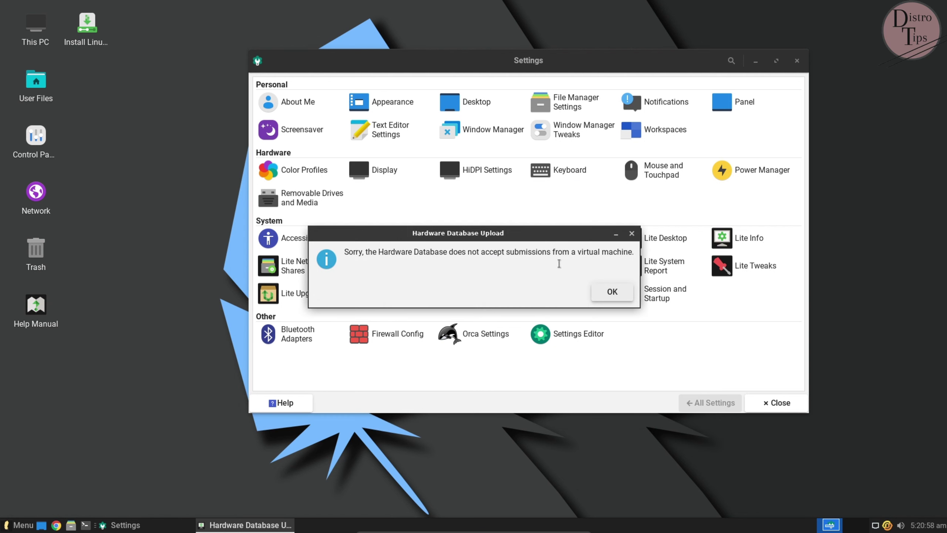
left_click(612, 294)
left_click(285, 269)
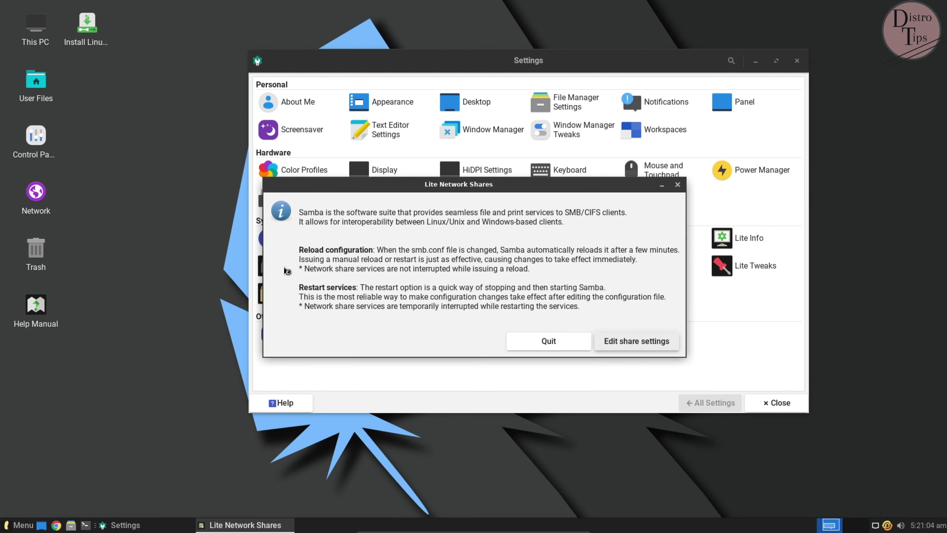
left_click(582, 338)
Step: Open Lite Software, view its Install Software and Remove Software tasks, and dismiss the task selection
left_click(379, 266)
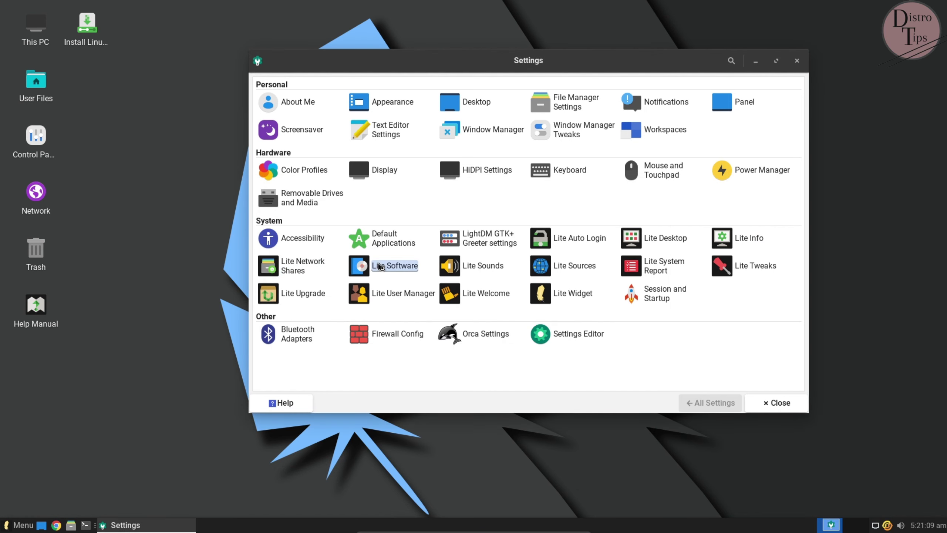
left_click(580, 208)
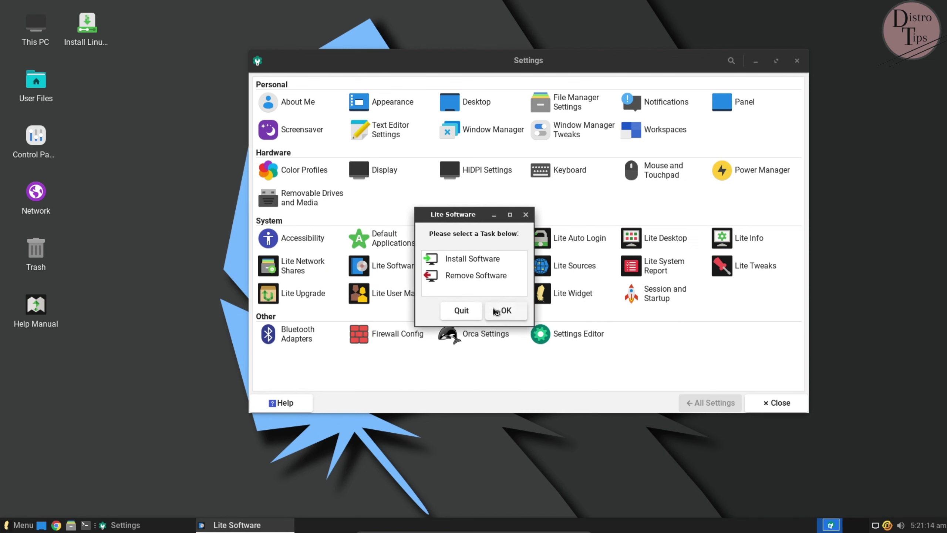
left_click(503, 311)
Step: Open Firewall Config and the Orca screen reader preferences in turn, closing each
left_click(396, 333)
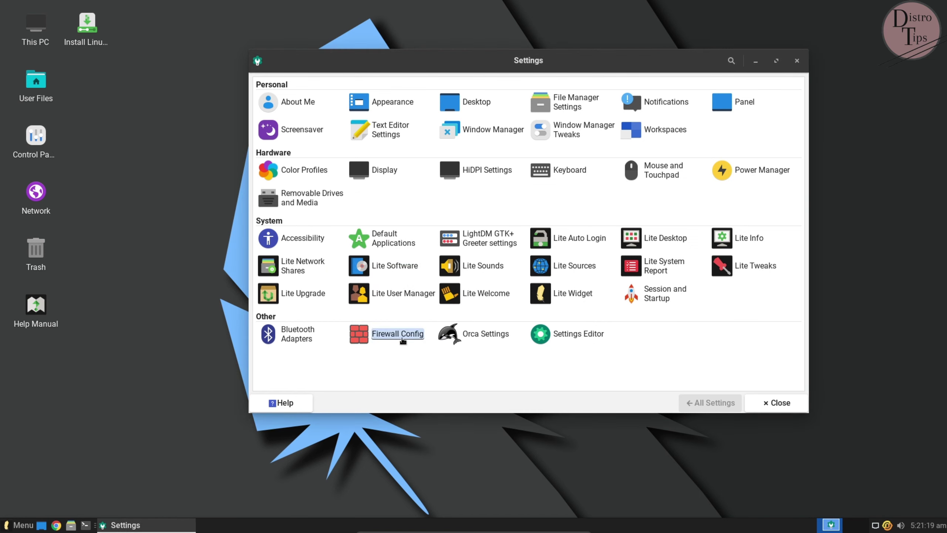
left_click(465, 305)
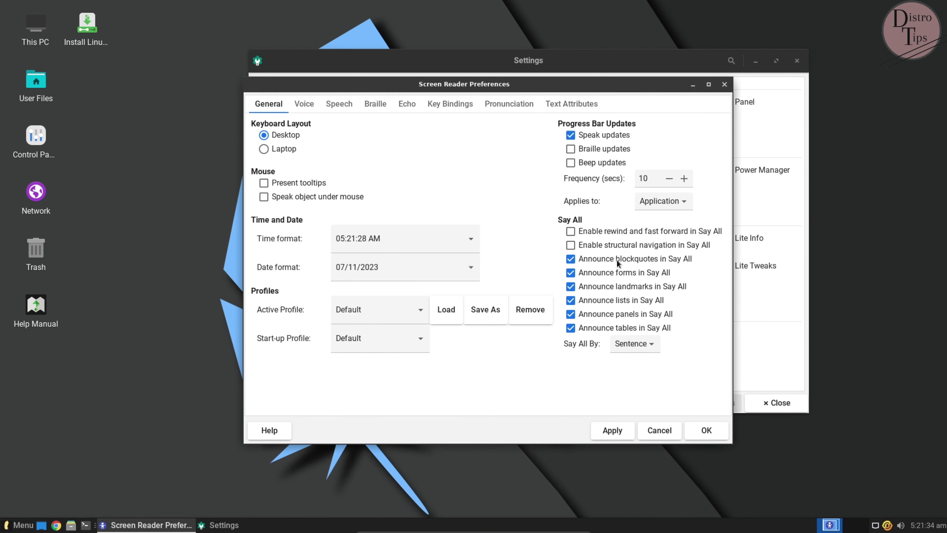
left_click(724, 84)
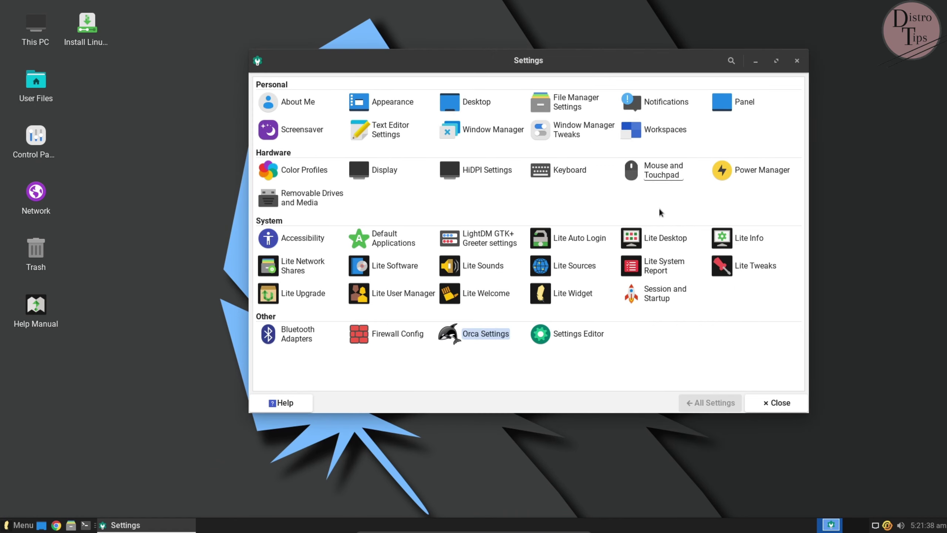
Step: Open the Settings Editor and browse the channel properties from xfce4-appfinder down to xfce4-session
left_click(566, 334)
left_click(272, 162)
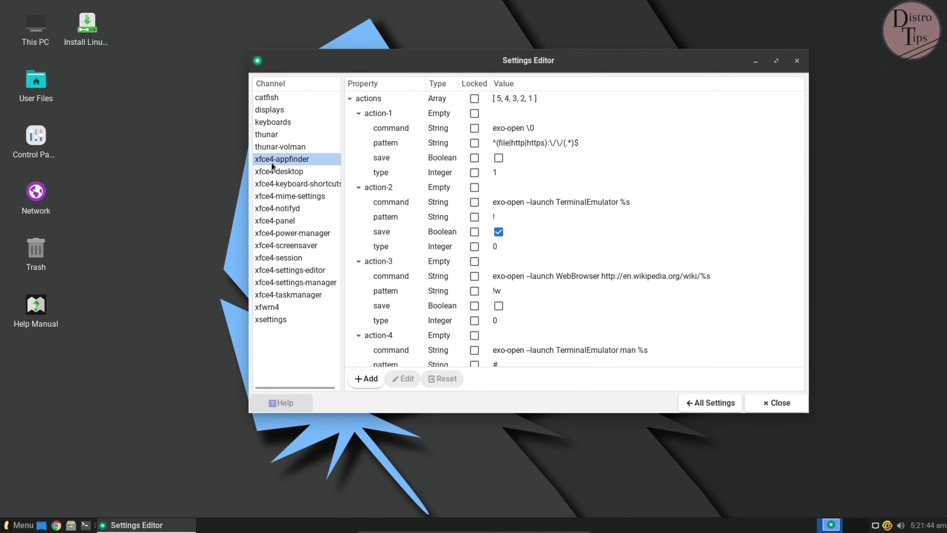
left_click_drag(271, 162, 302, 262)
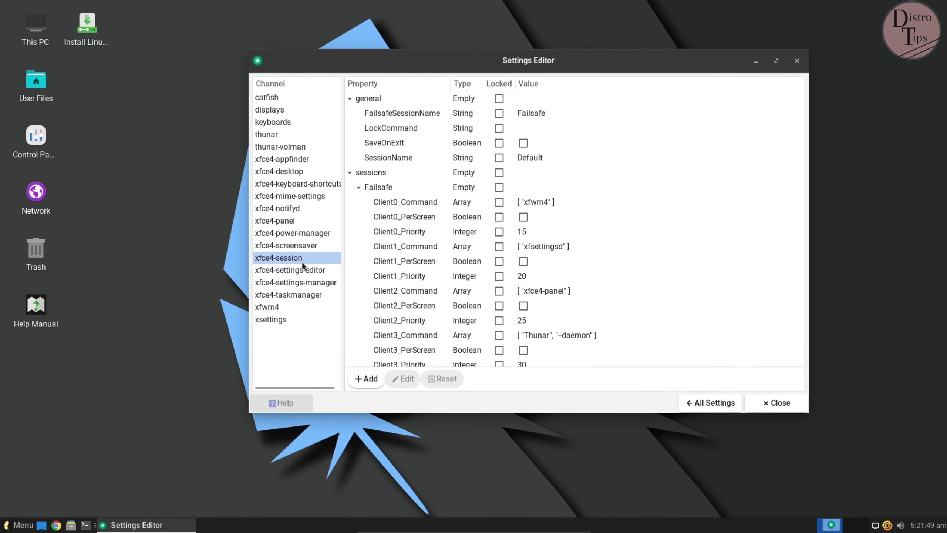
Step: Leave the Settings Editor, close the Settings window, and open Task Manager from the desktop
left_click(736, 403)
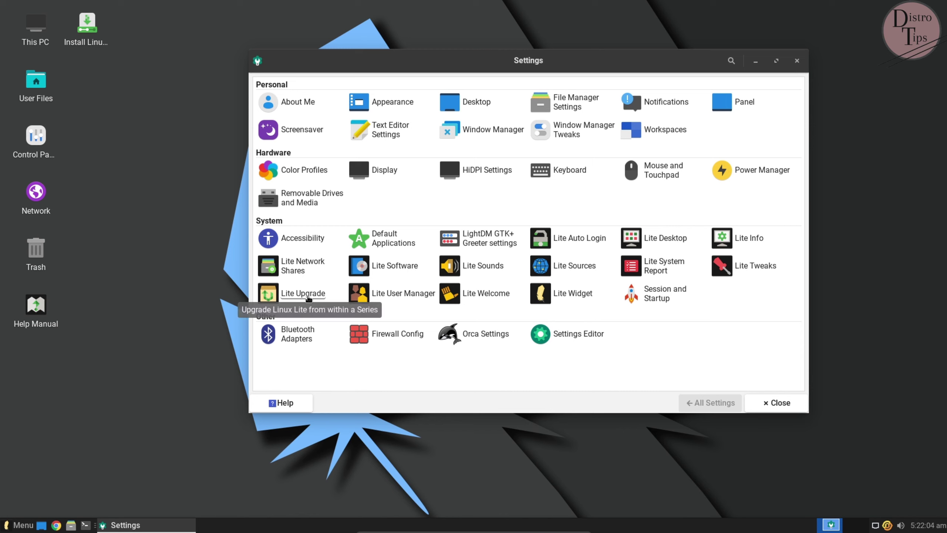
left_click(795, 61)
right_click(439, 98)
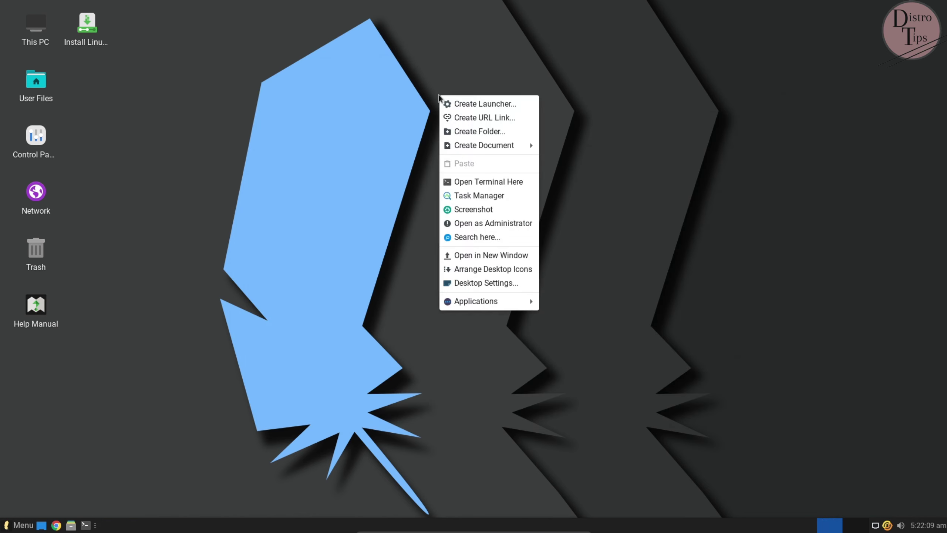
left_click(494, 196)
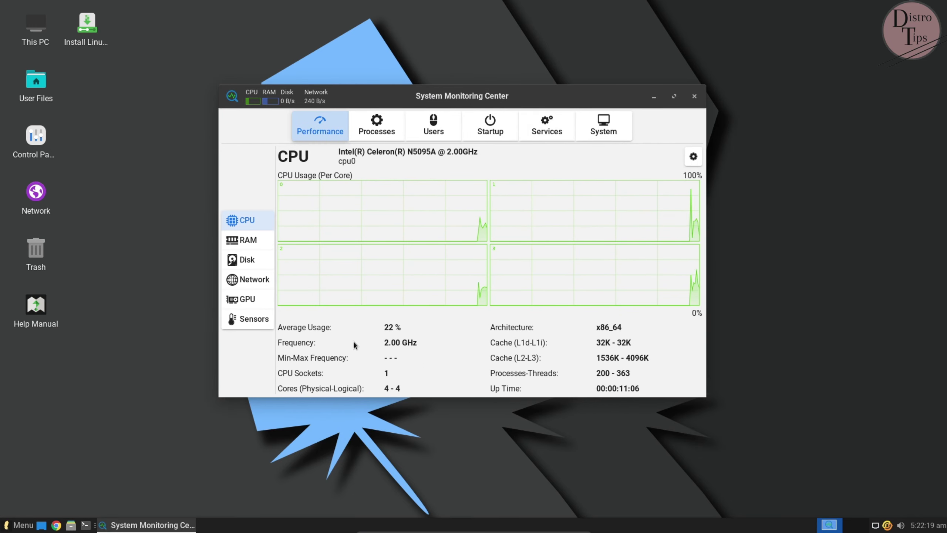
Step: View the Processes, Users, Startup, Services and System sections of the monitor, ending back on Performance
left_click(376, 127)
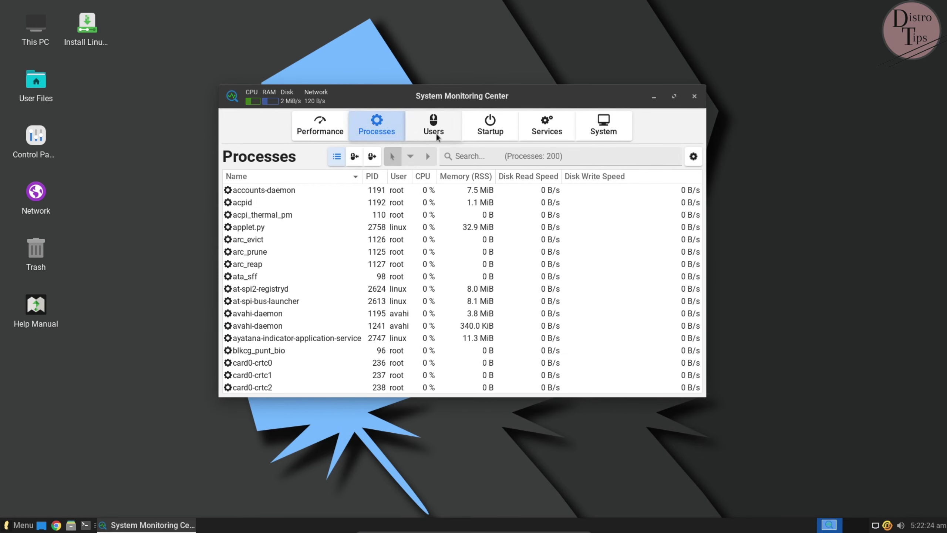
left_click(436, 135)
left_click(490, 127)
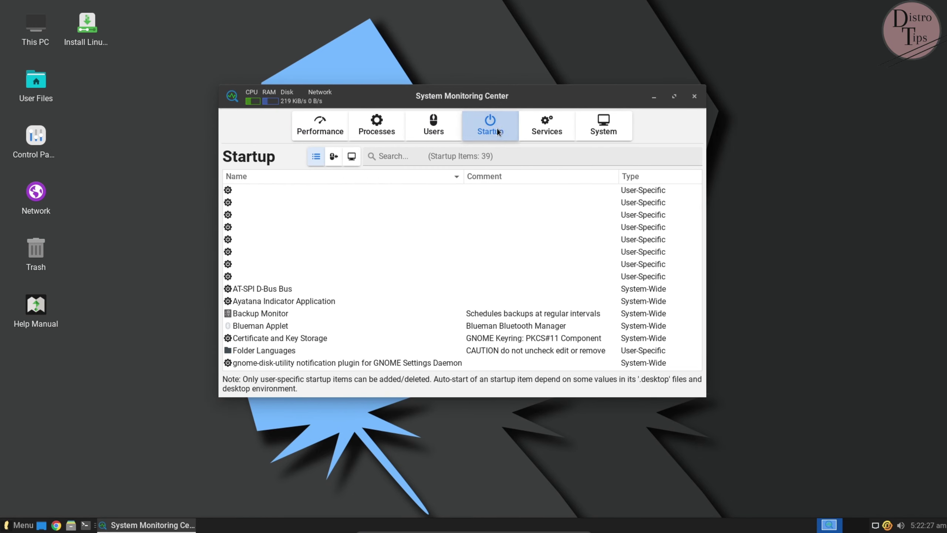
left_click(540, 124)
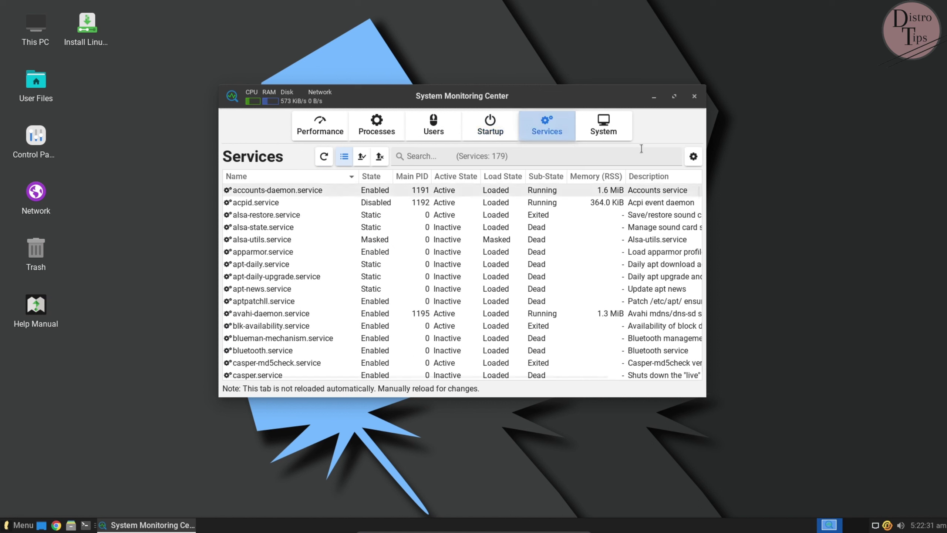
left_click(604, 130)
left_click(309, 132)
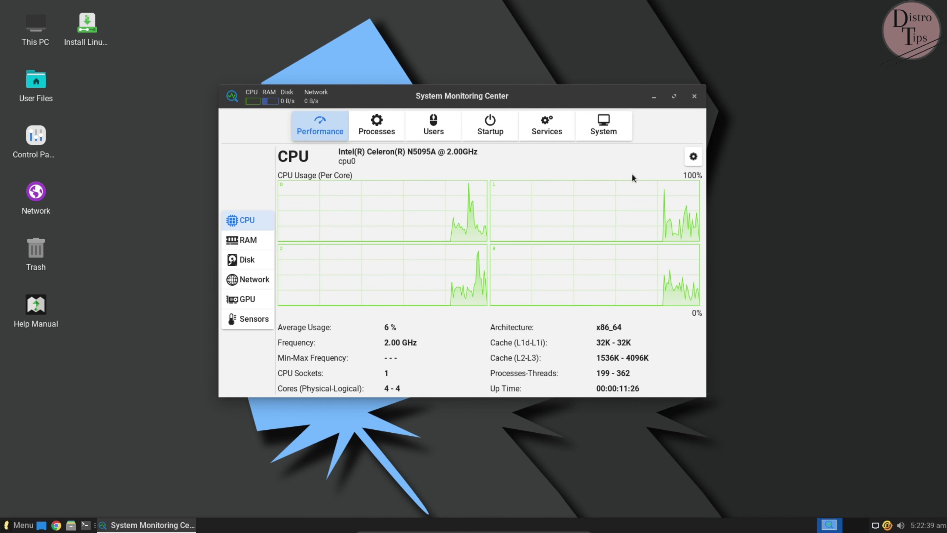
Step: View the Sensors, GPU, Network, Disk, RAM and CPU performance pages, and close System Monitoring Center
left_click(240, 315)
left_click(238, 302)
left_click(240, 284)
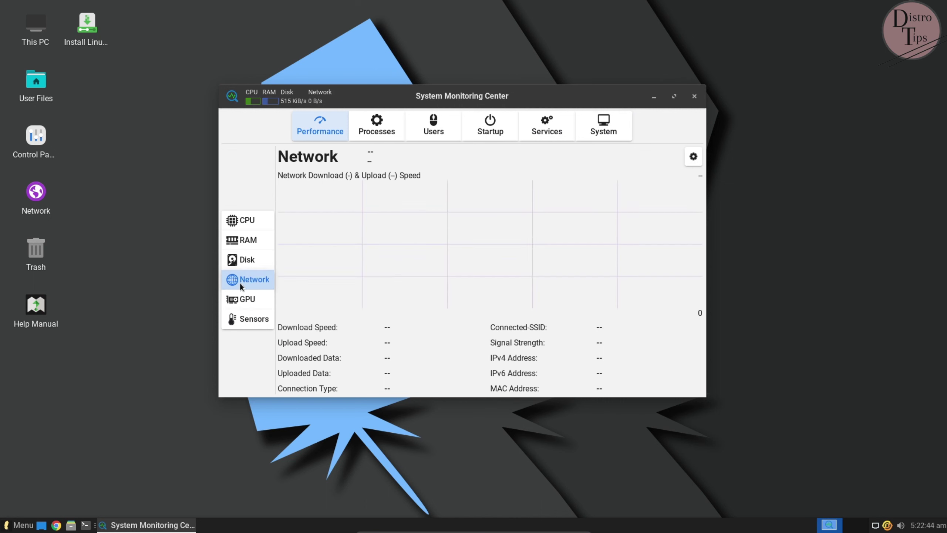
left_click(244, 259)
left_click(246, 240)
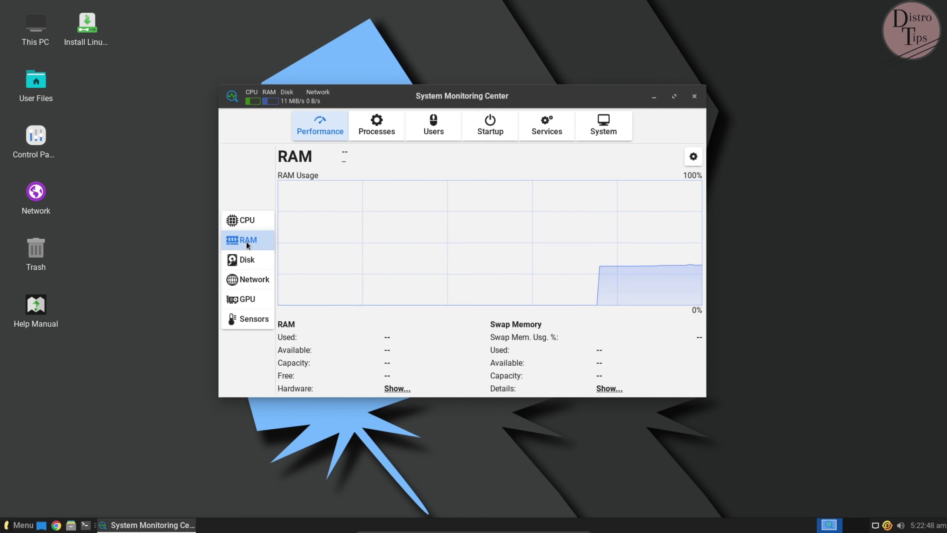
left_click(248, 219)
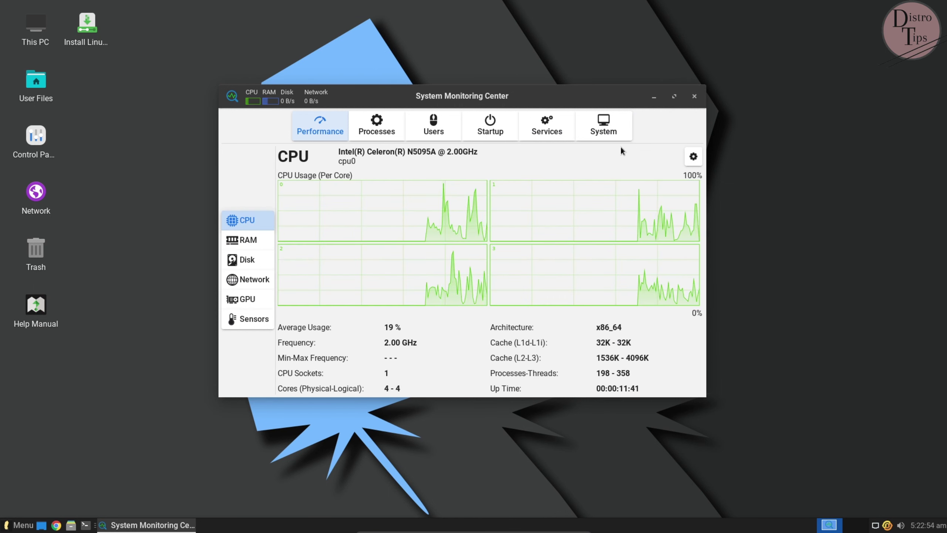
left_click(693, 96)
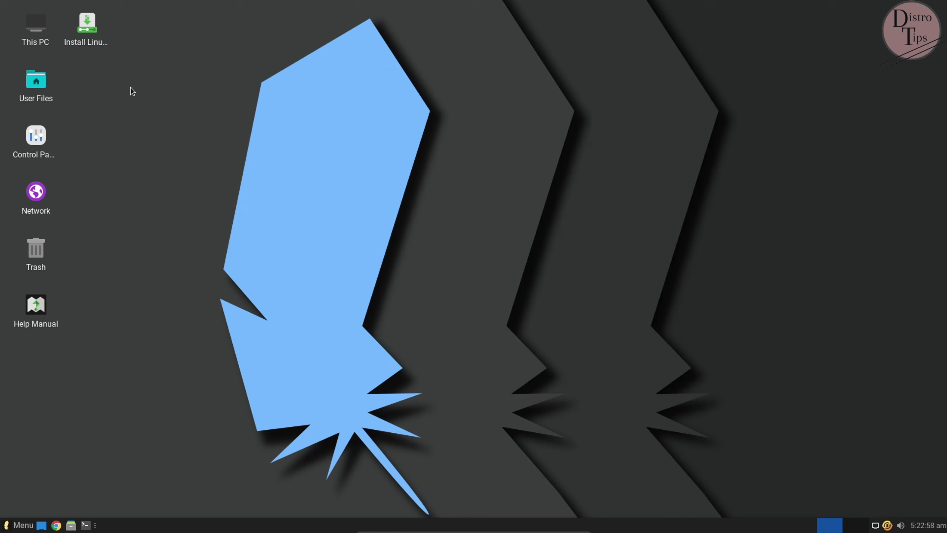
Step: Open the Screenshot tool from the desktop to view its capture options, and close it without capturing
right_click(459, 44)
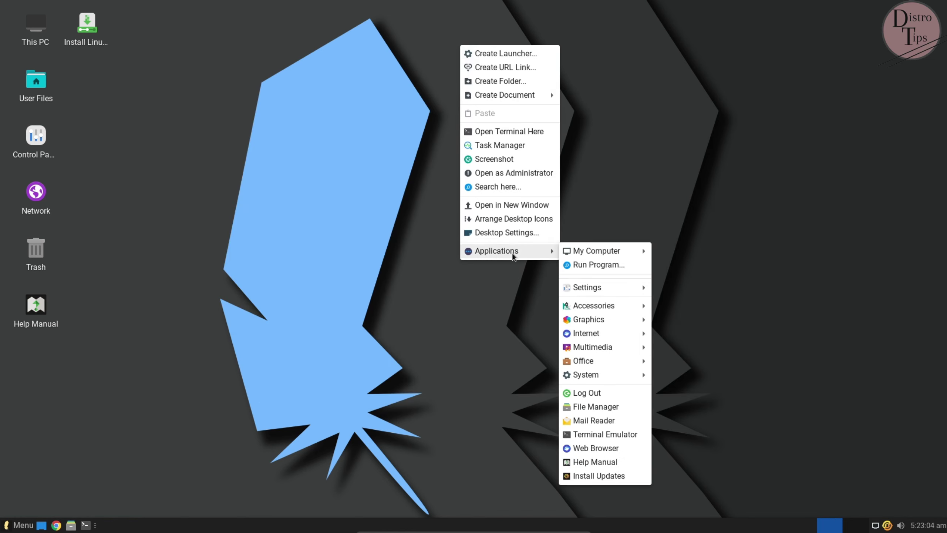
left_click(502, 160)
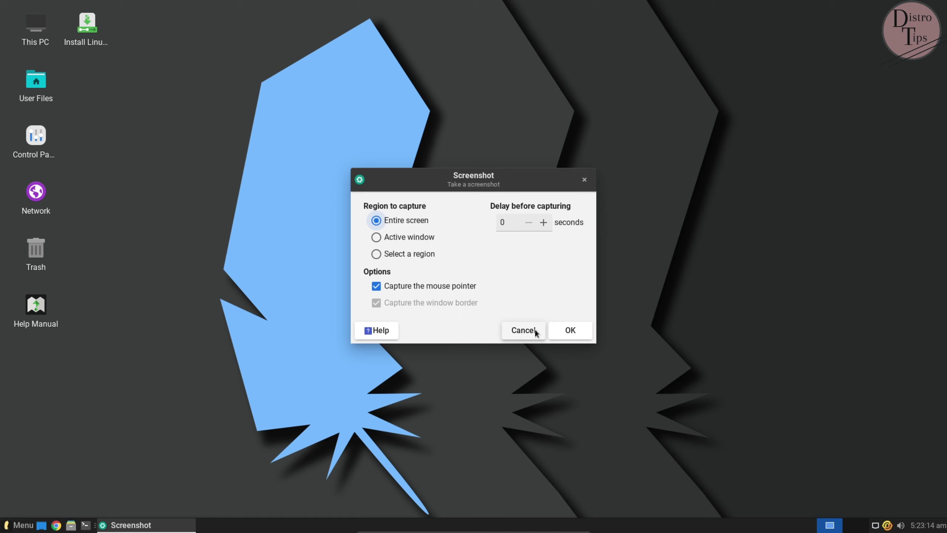
left_click(584, 179)
Step: Open System Information from the System applications and move its window toward the middle of the desktop
right_click(373, 49)
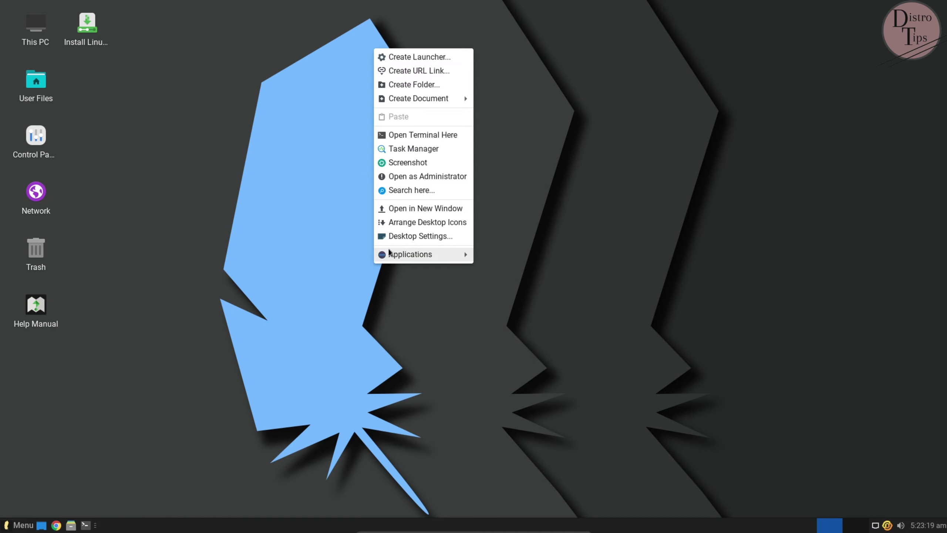
mouse_move(416, 256)
mouse_move(522, 379)
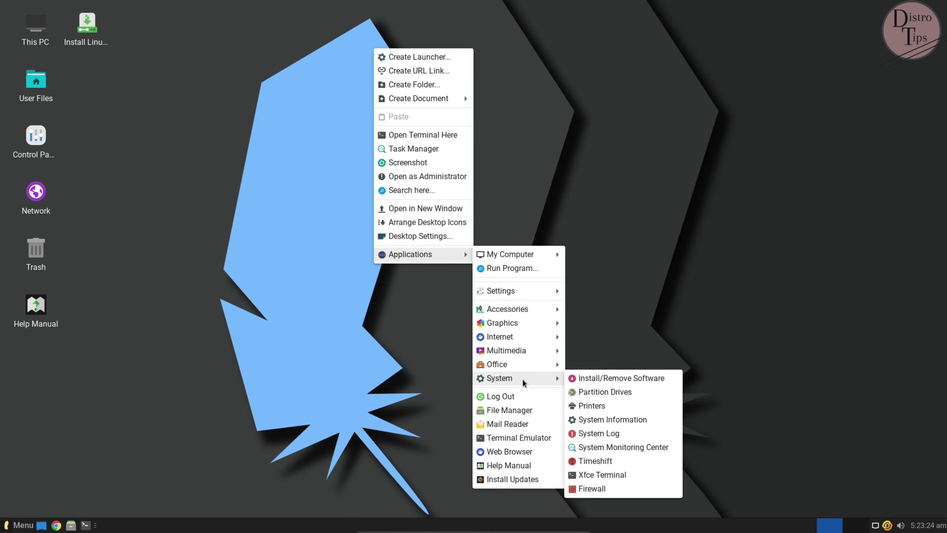
left_click(613, 421)
left_click_drag(175, 16, 473, 107)
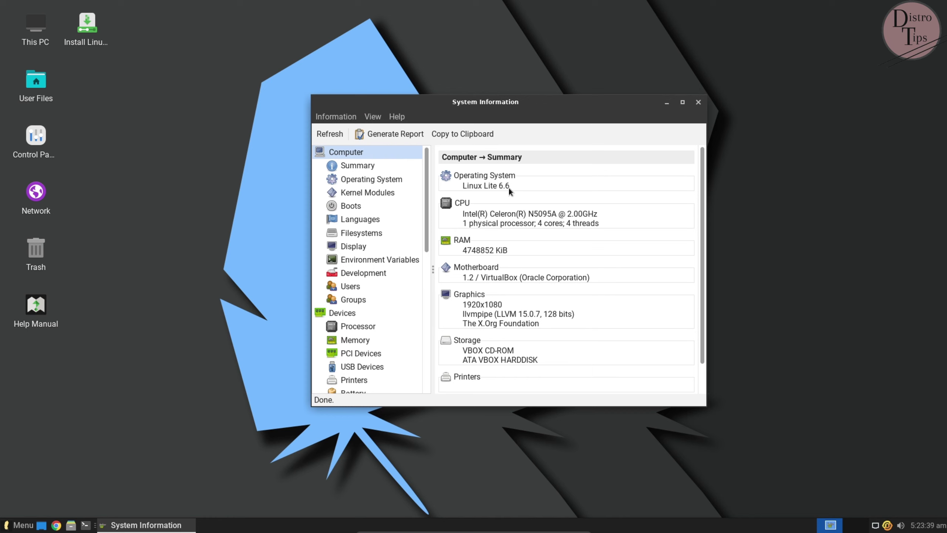
Step: View the Operating System, Kernel Modules, Languages, Boots, Display, Environment Variables and Development pages under Computer
left_click(359, 180)
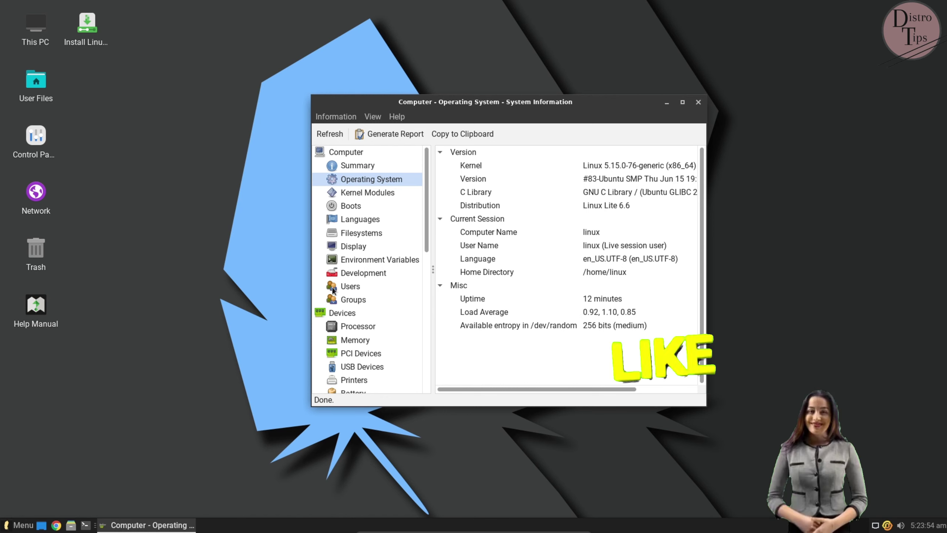
left_click(364, 194)
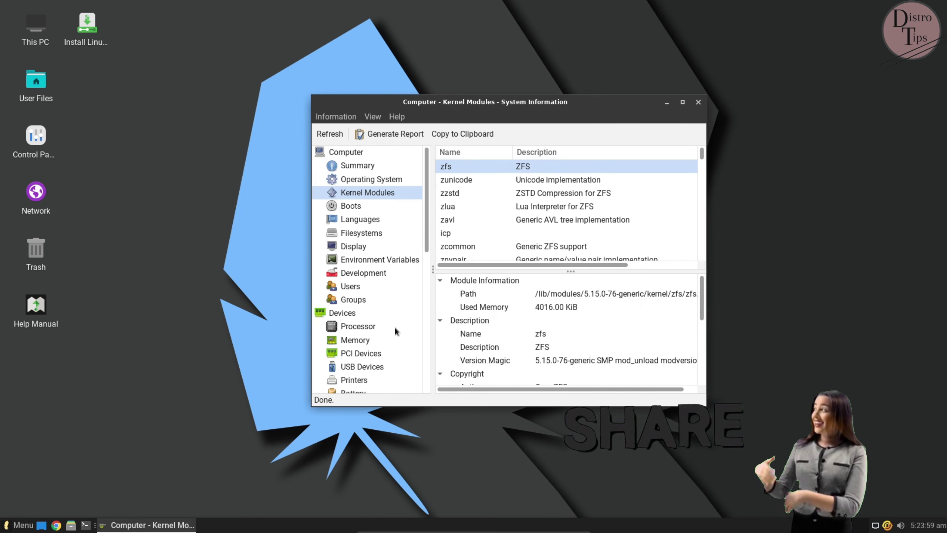
left_click(349, 221)
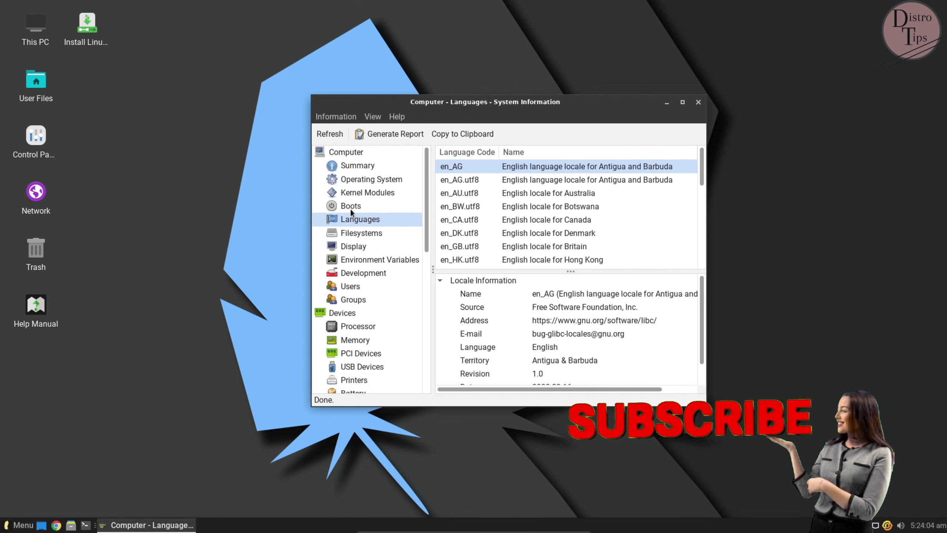
left_click(351, 207)
left_click(348, 248)
left_click(349, 260)
left_click(347, 273)
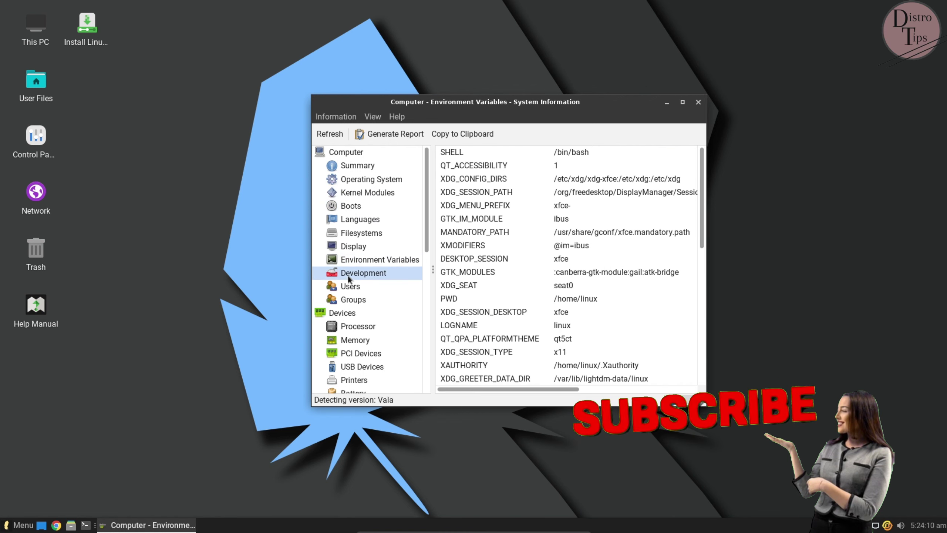
Step: Open the About HardInfo dialog, highlight its description line, and view the authors and artwork credits
left_click(396, 116)
left_click(404, 177)
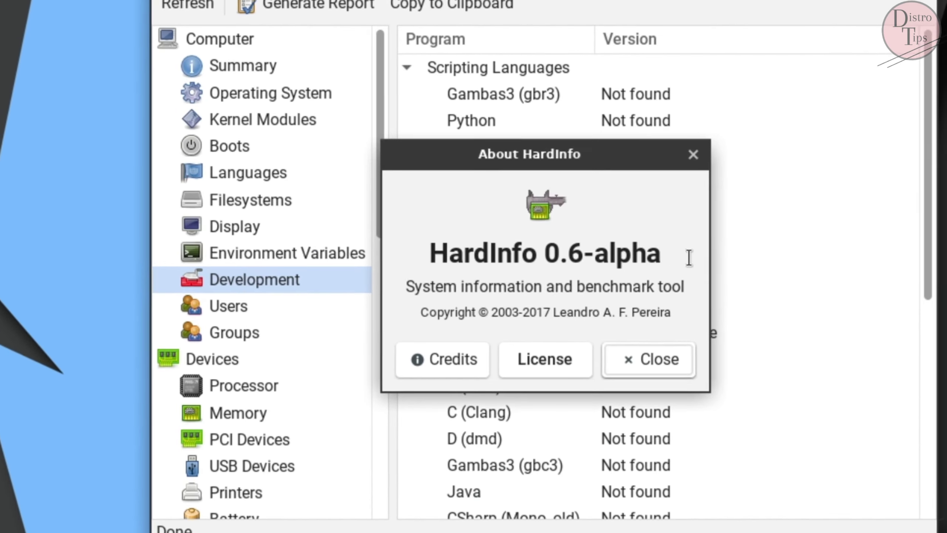
left_click_drag(596, 262, 473, 310)
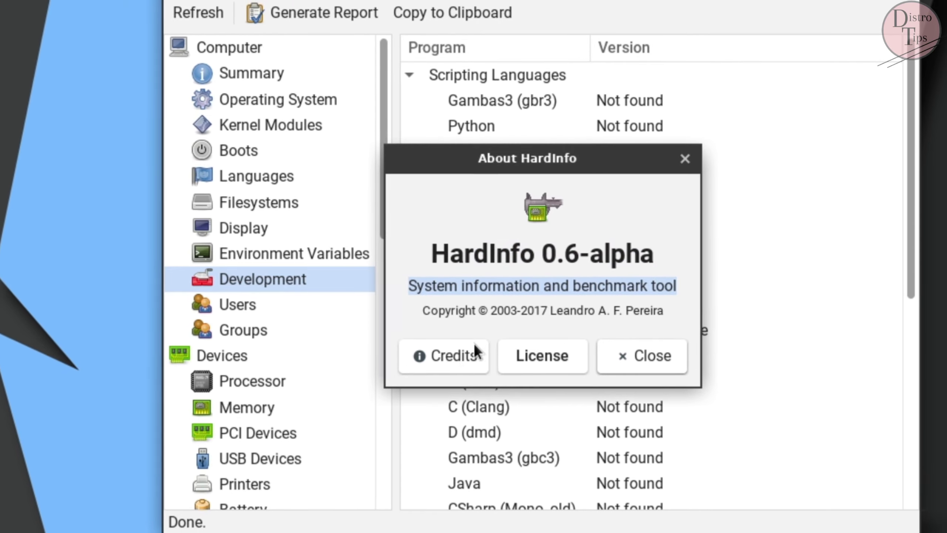
left_click(474, 346)
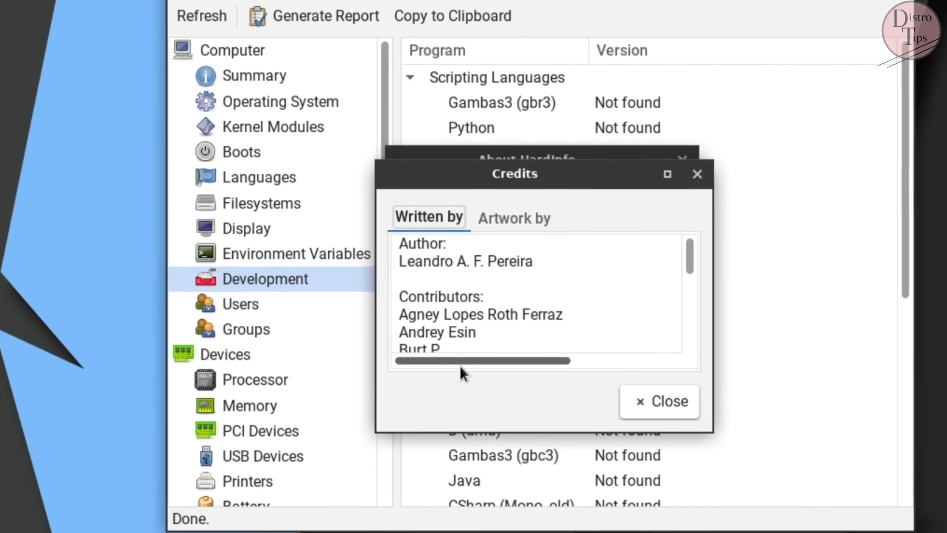
left_click(516, 217)
left_click(660, 398)
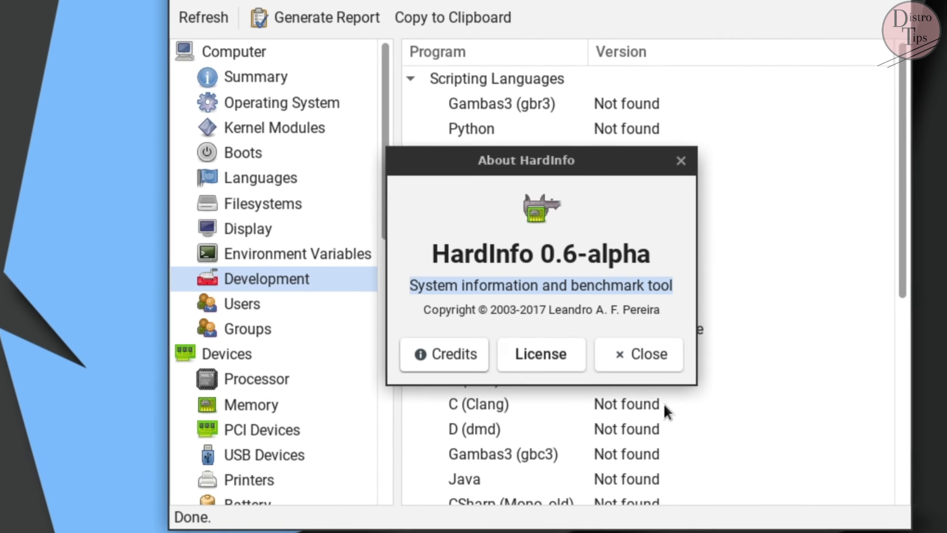
Step: View the HardInfo license, highlight the copyright line, and close the About dialog
left_click(540, 353)
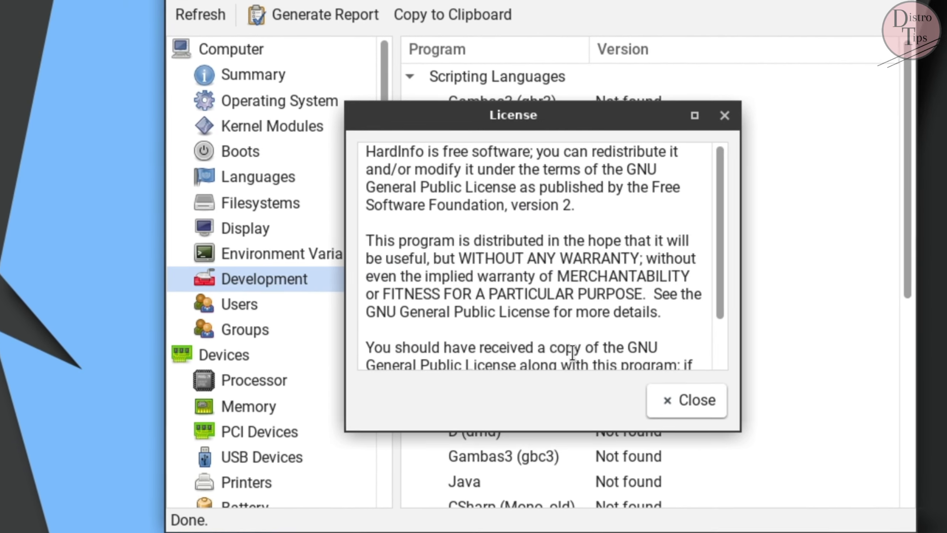
left_click(695, 405)
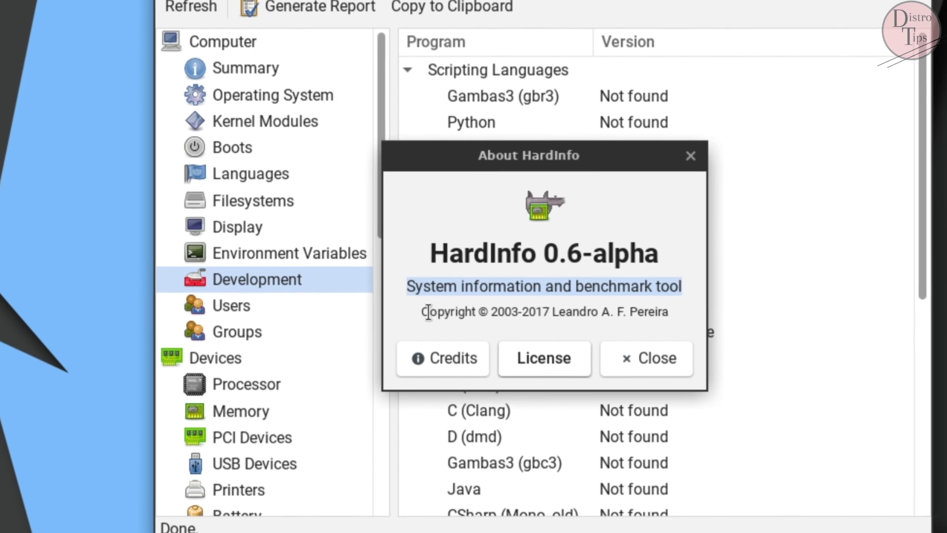
left_click_drag(429, 312, 667, 312)
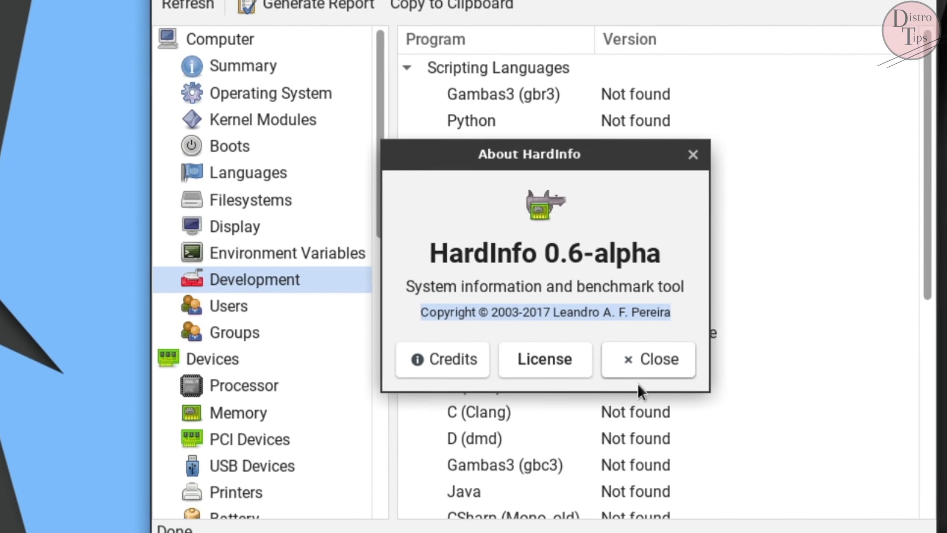
left_click(647, 358)
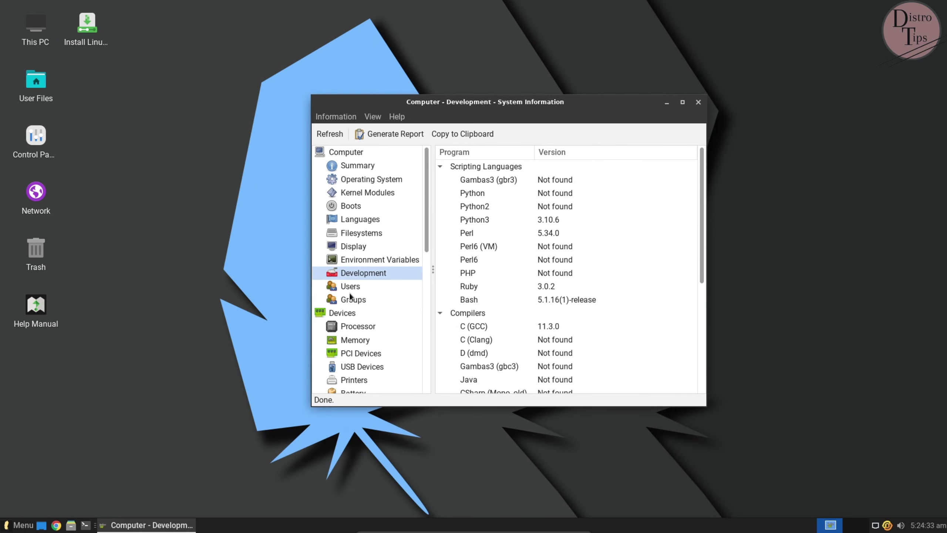
Step: View the Generate Report options without generating a report, and close System Information
scroll(351, 295, "down", 10)
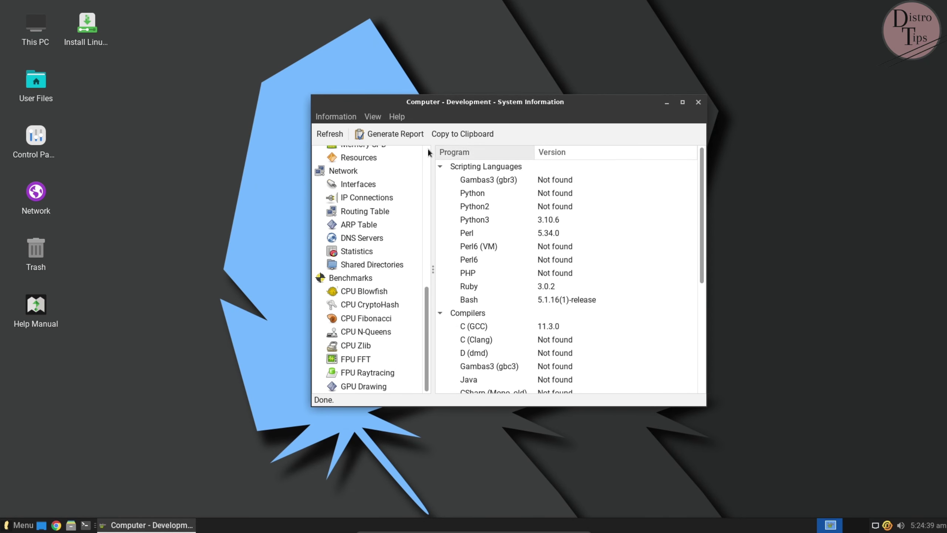
left_click(395, 134)
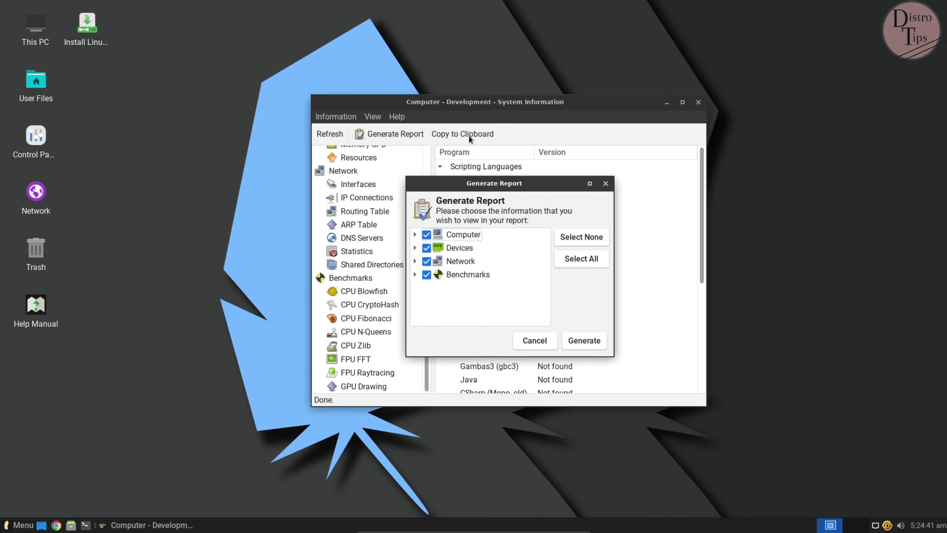
left_click(605, 183)
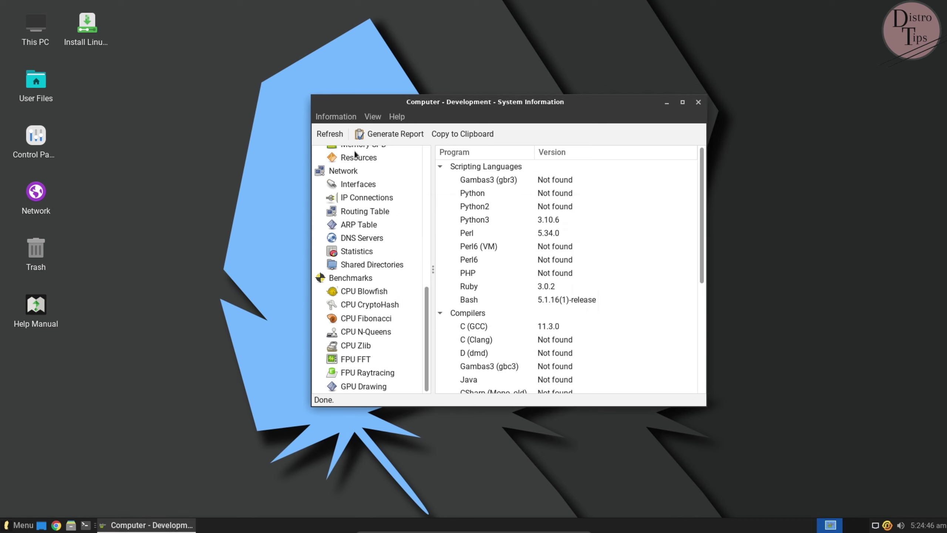
left_click(698, 102)
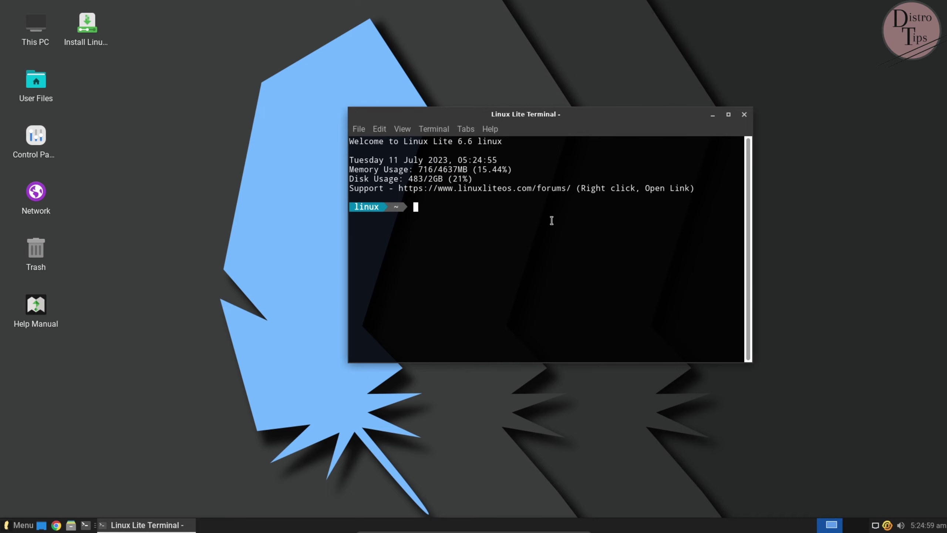
Step: Run neofetch in the terminal and highlight the OS, host and desktop-environment-to-terminal-font lines of its output
type("fetch")
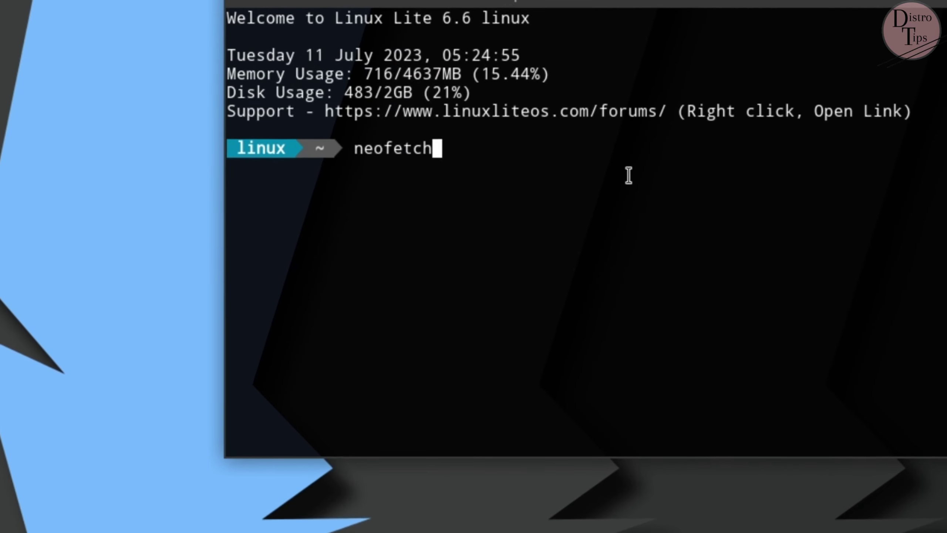
key("Return")
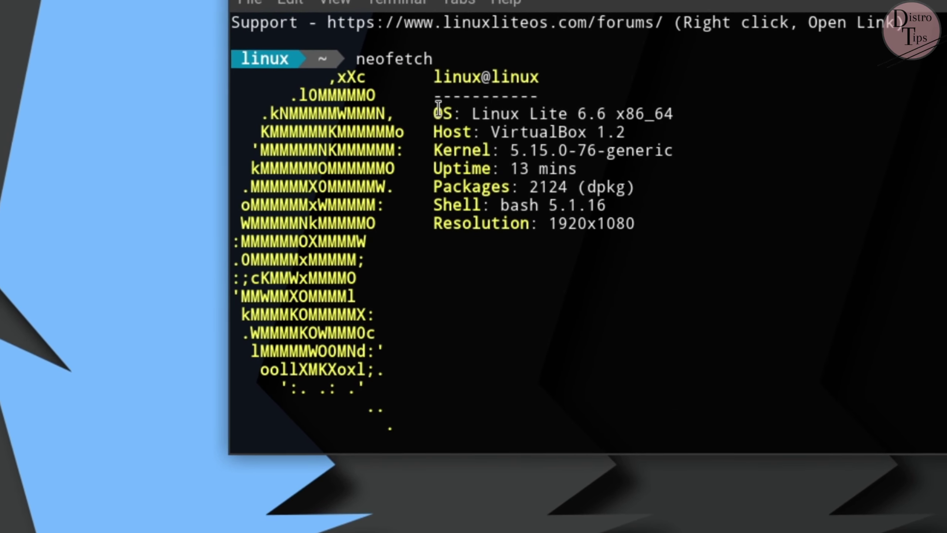
left_click_drag(431, 113, 683, 110)
left_click_drag(432, 79, 667, 86)
left_click_drag(434, 134, 601, 136)
left_click_drag(435, 172, 888, 286)
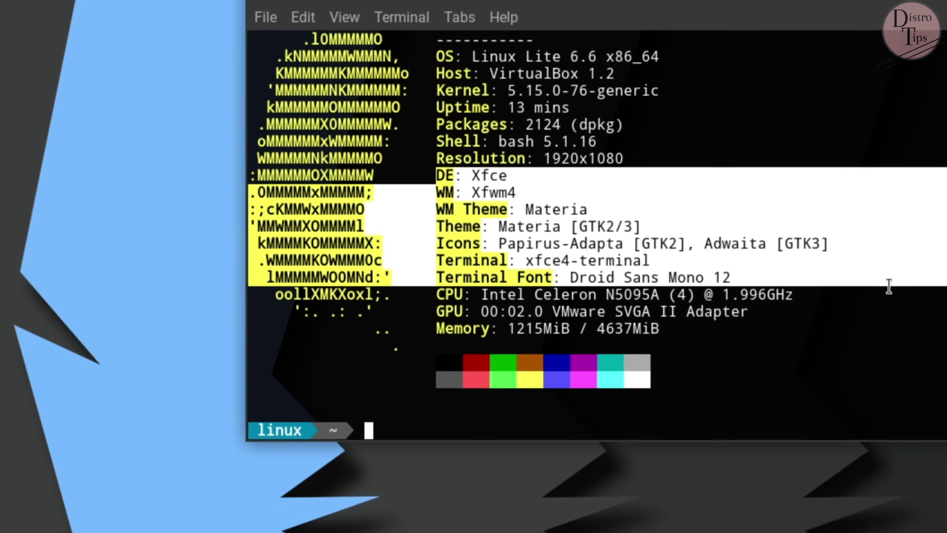
Step: Highlight the OS line of the neofetch output, and select the whole output block up to the memory line
left_click_drag(435, 57, 676, 57)
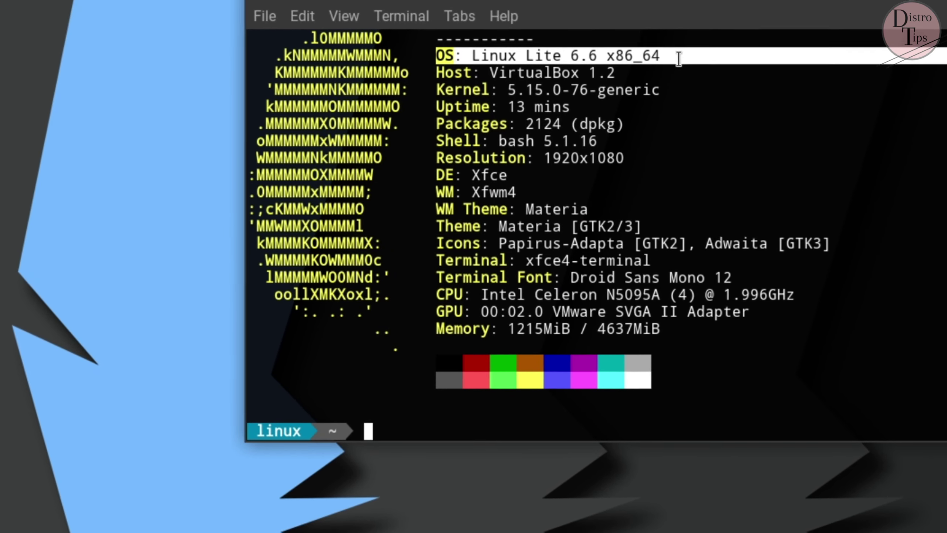
left_click_drag(701, 329, 310, 37)
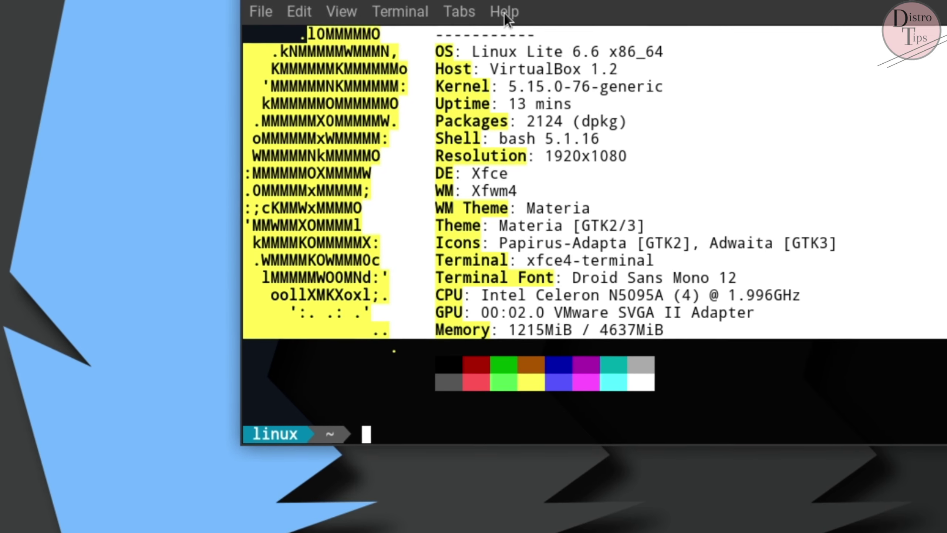
Step: Open the terminal's About information and highlight its copyright lines
left_click(503, 14)
left_click(522, 65)
left_click_drag(669, 236, 499, 287)
left_click_drag(503, 321, 856, 122)
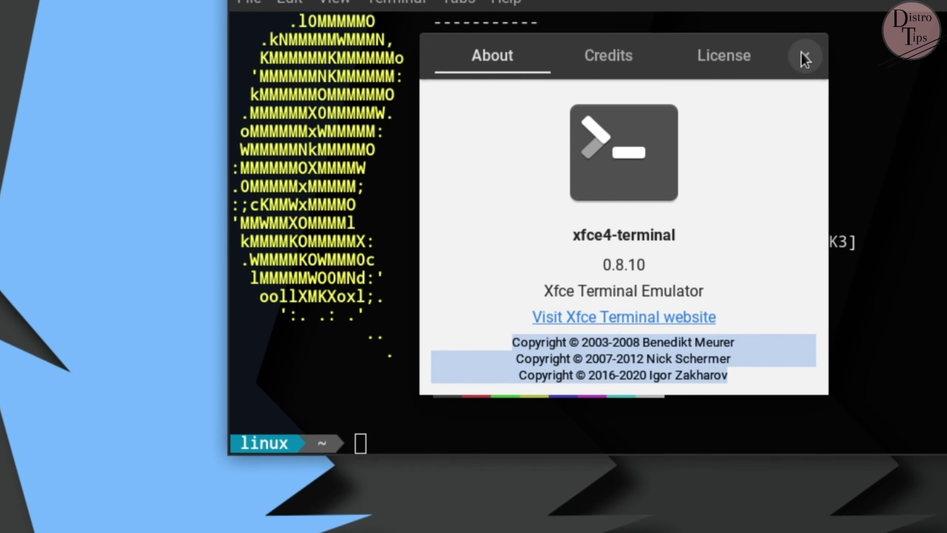
Step: View the terminal's credits and license, return to the general information, and close the dialog
left_click(608, 57)
left_click(742, 57)
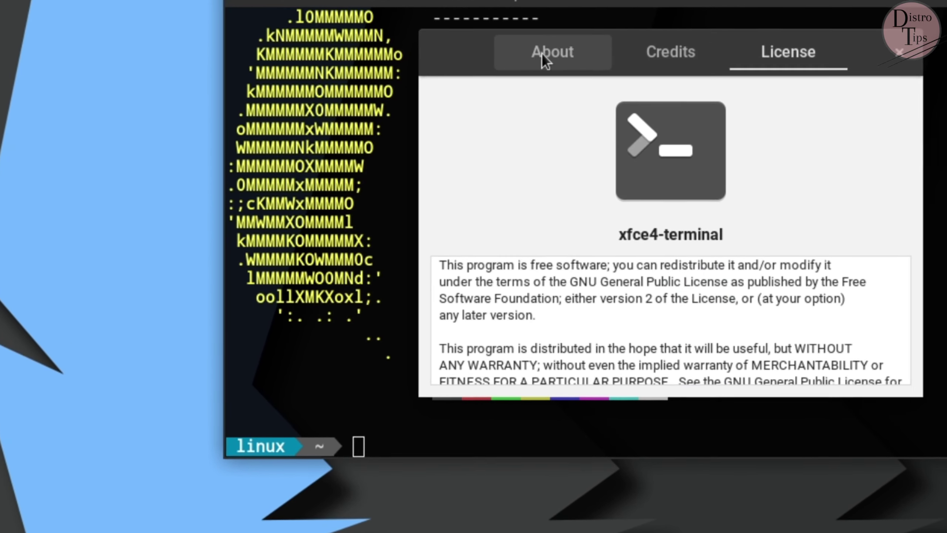
left_click(542, 54)
key("Escape")
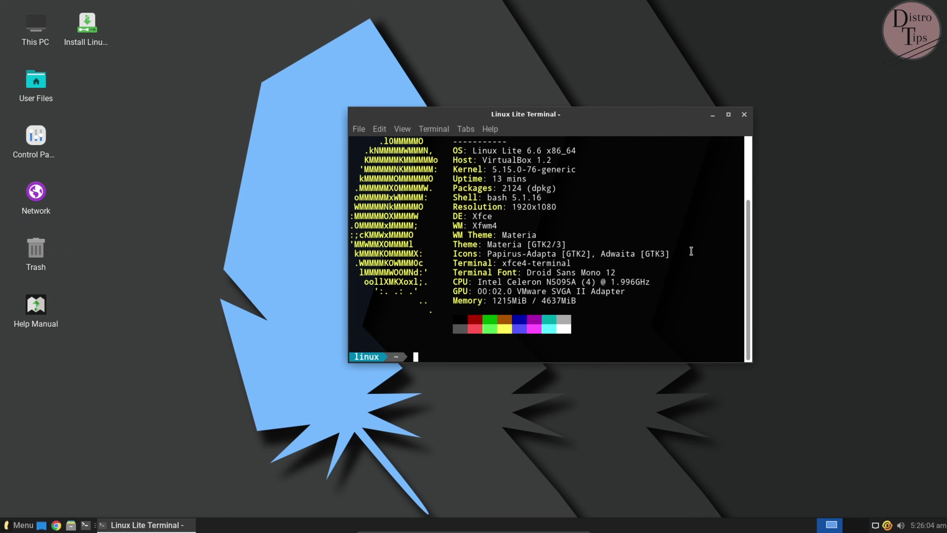
Step: Look through the terminal's appearance, color, compatibility and advanced preferences without changing them, and close the terminal
left_click(379, 130)
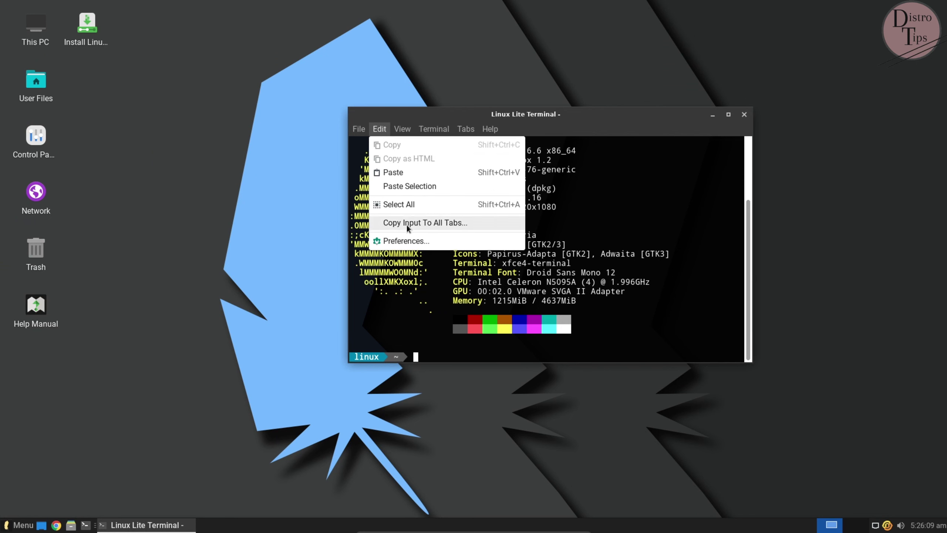
left_click(406, 241)
left_click(454, 92)
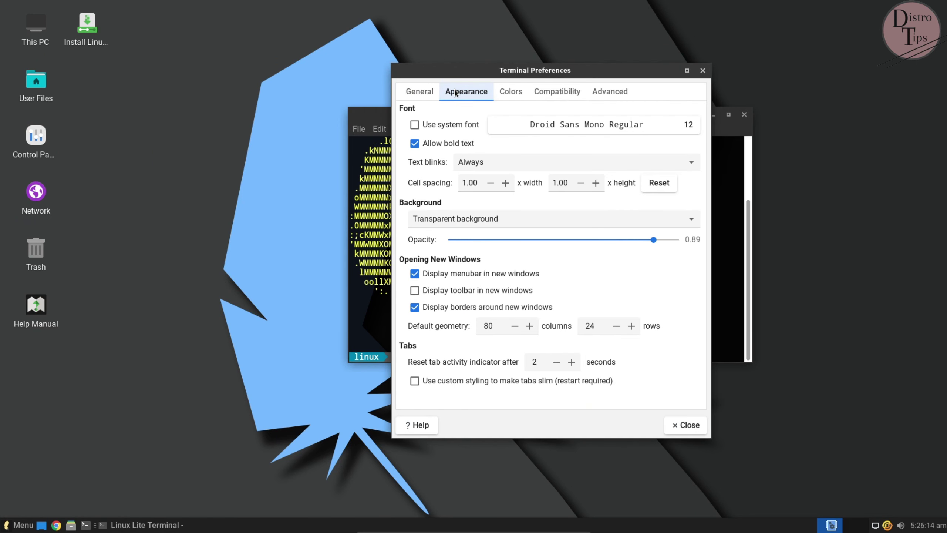
left_click(511, 91)
left_click(557, 91)
left_click(611, 93)
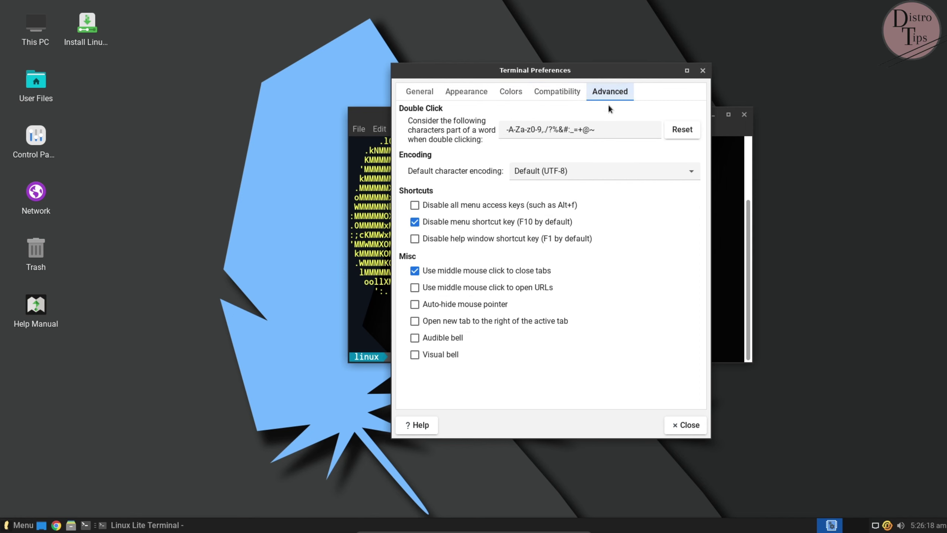
left_click(700, 432)
left_click(744, 115)
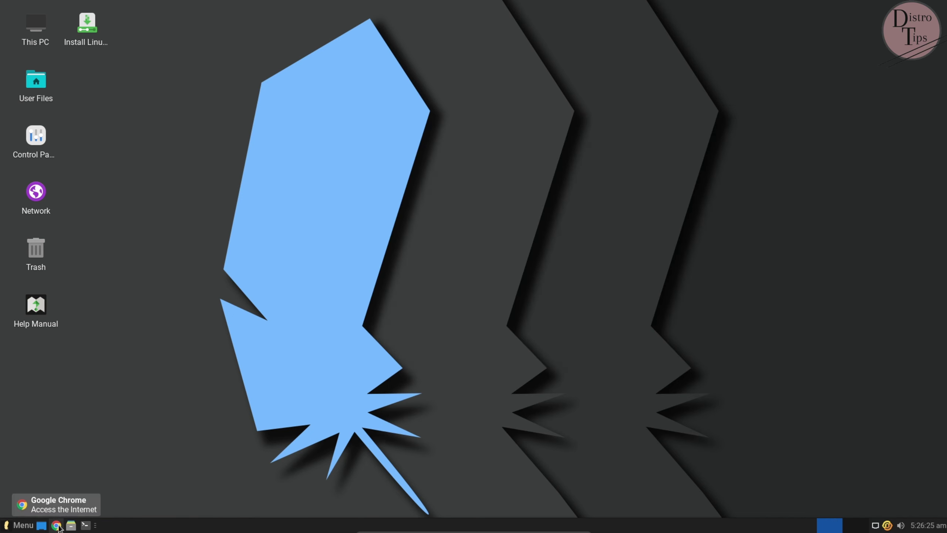
Step: Enlarge the applications menu and launch Package Manager from the System category
left_click(17, 526)
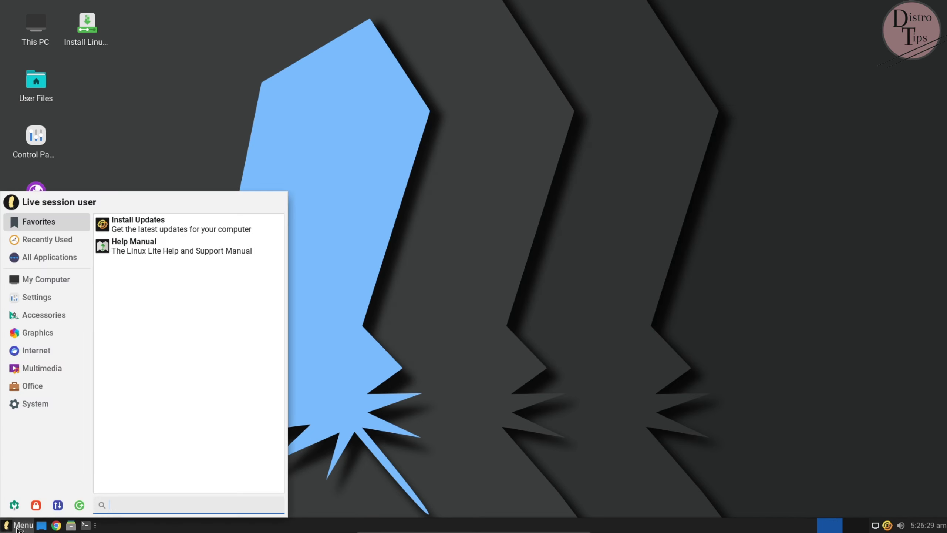
left_click_drag(283, 193, 469, 142)
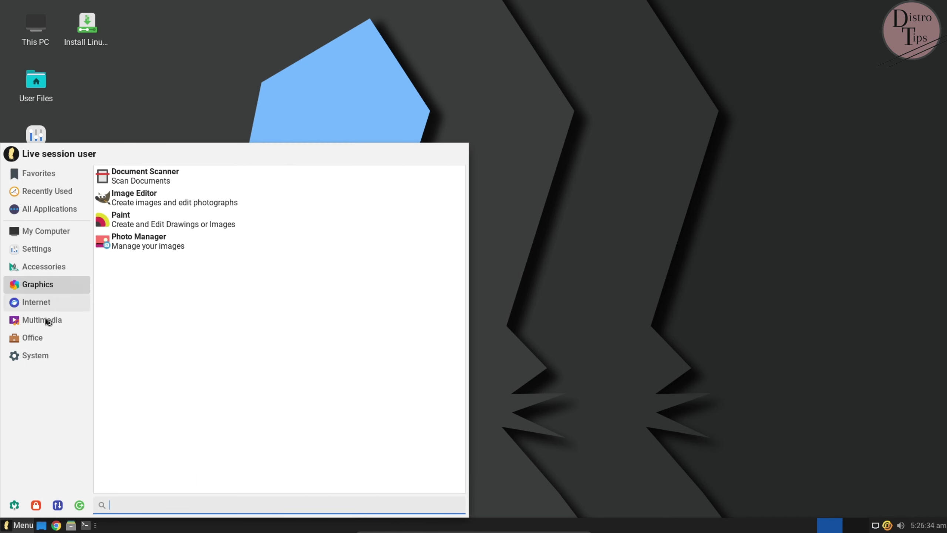
mouse_move(41, 341)
mouse_move(38, 360)
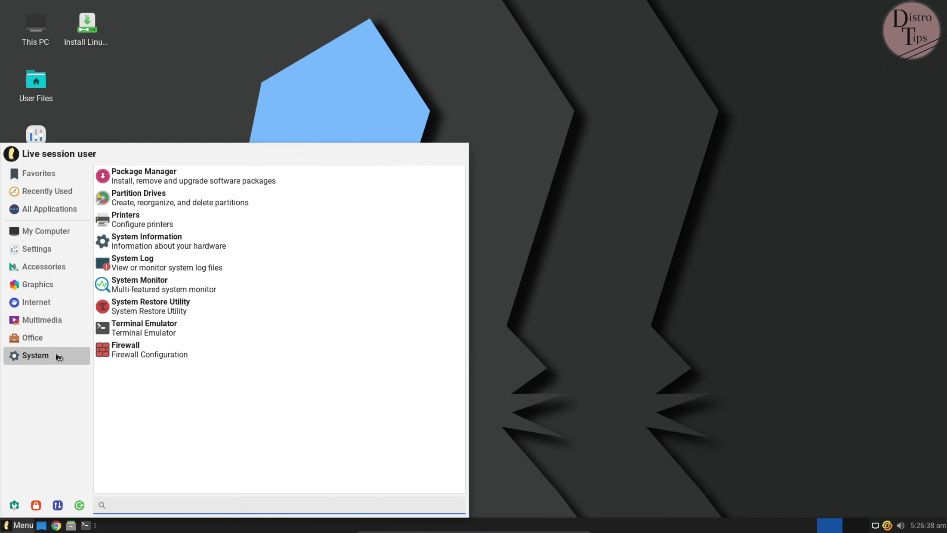
left_click(154, 181)
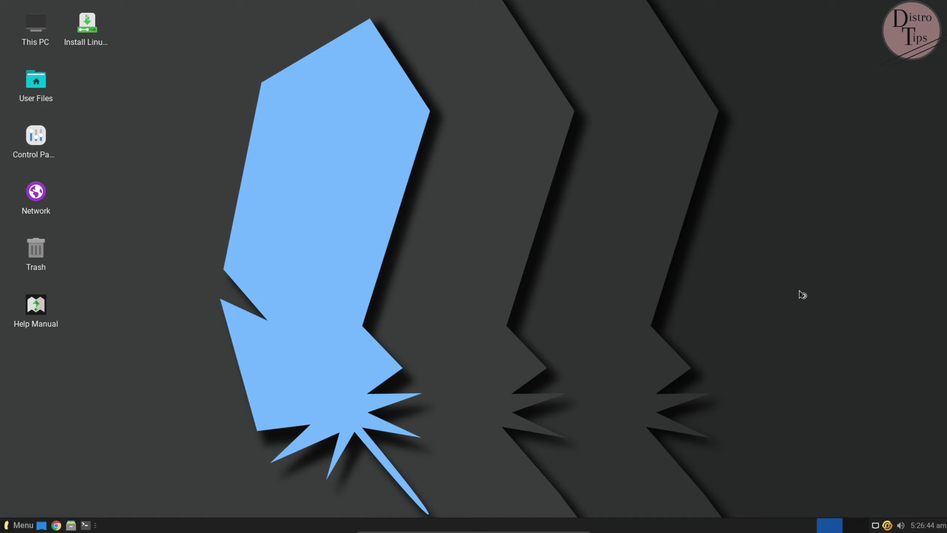
left_click(928, 526)
left_click(900, 525)
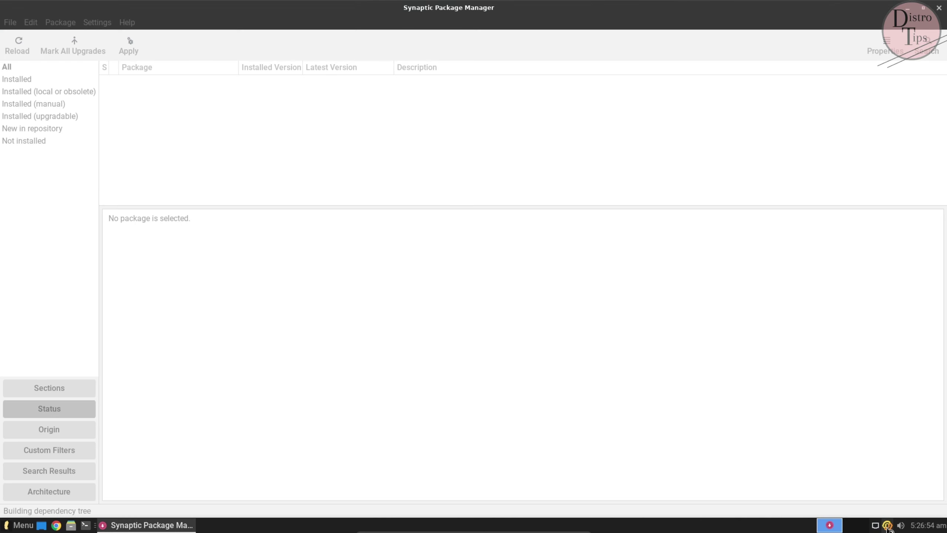
left_click(874, 525)
left_click(874, 525)
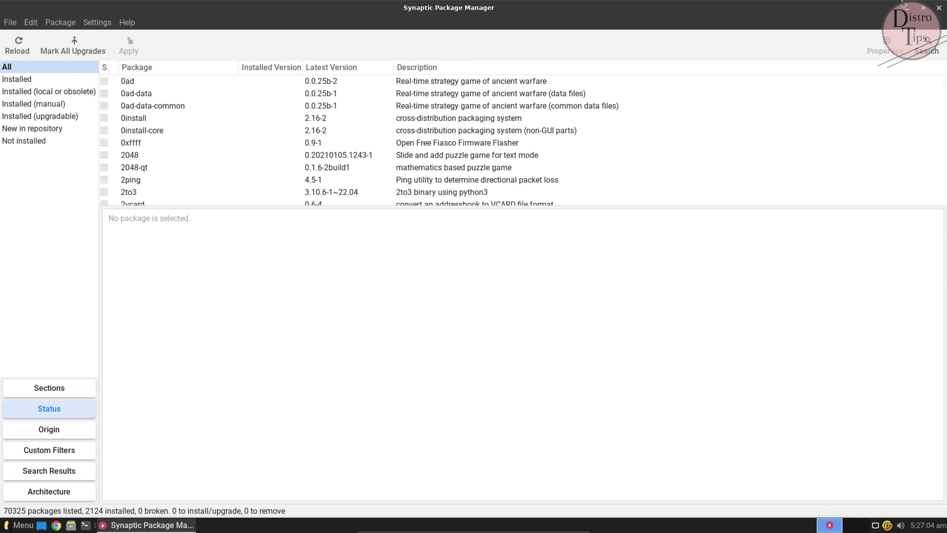
Step: Restore the Synaptic window from full screen, narrow it, and place it near the middle of the desktop
left_click(923, 7)
left_click_drag(330, 16, 454, 75)
left_click_drag(817, 218, 719, 234)
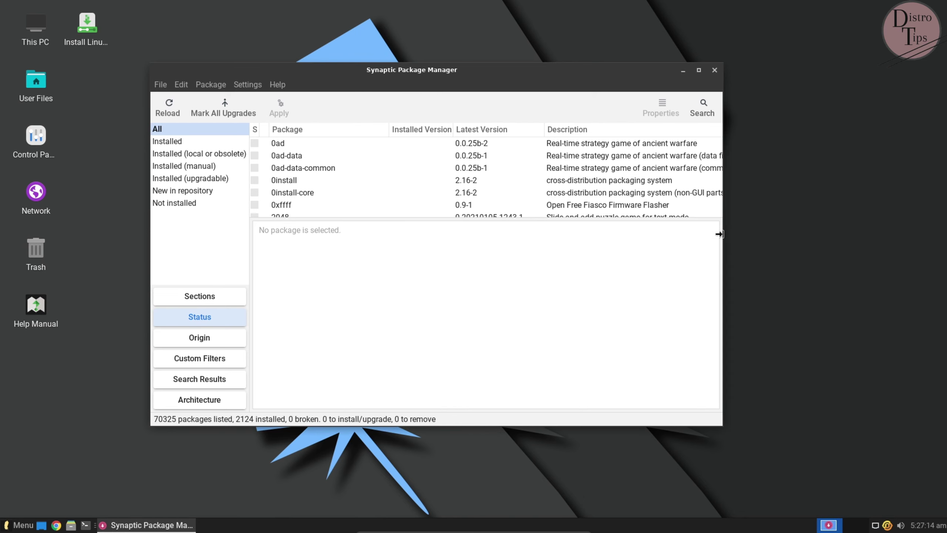
left_click_drag(382, 76, 467, 79)
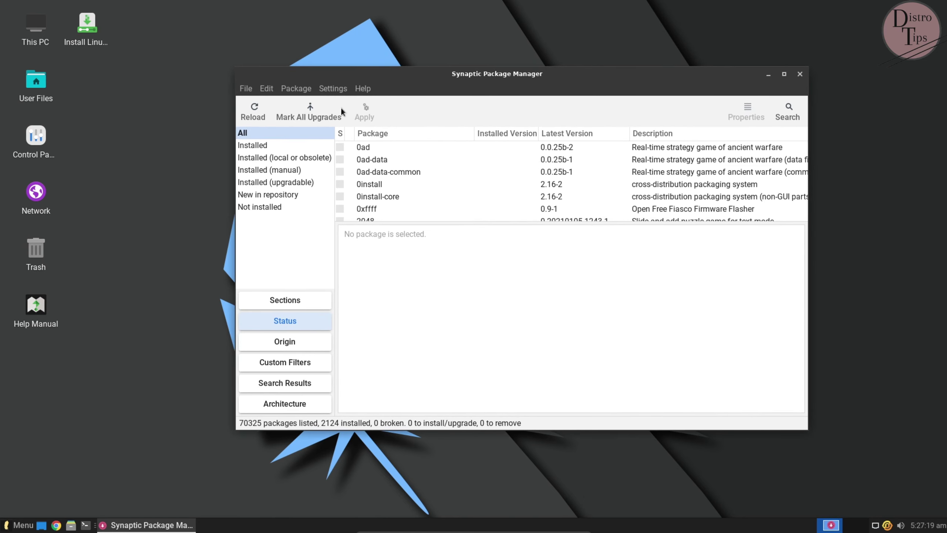
Step: View Synaptic's About information with its documentation and author credits, and close both dialogs
left_click(362, 89)
left_click(377, 146)
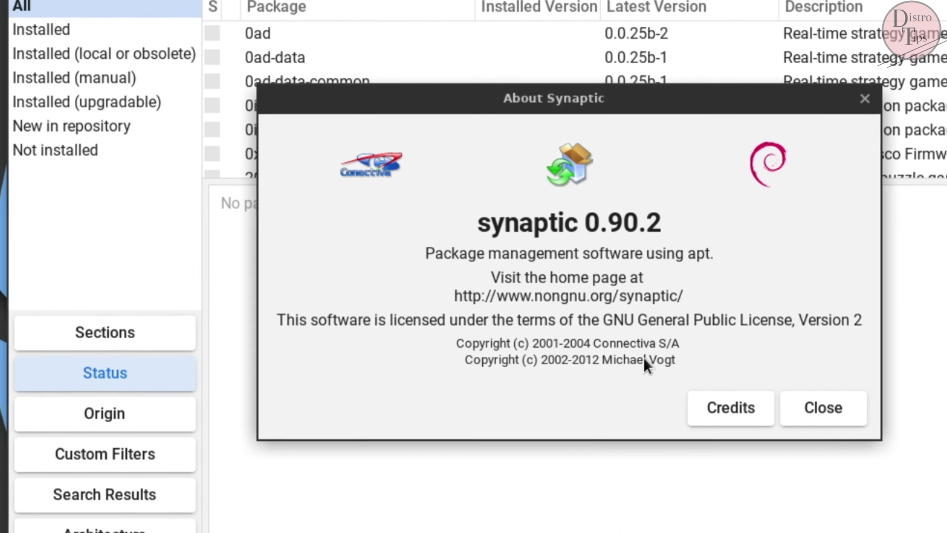
left_click(730, 407)
left_click(526, 147)
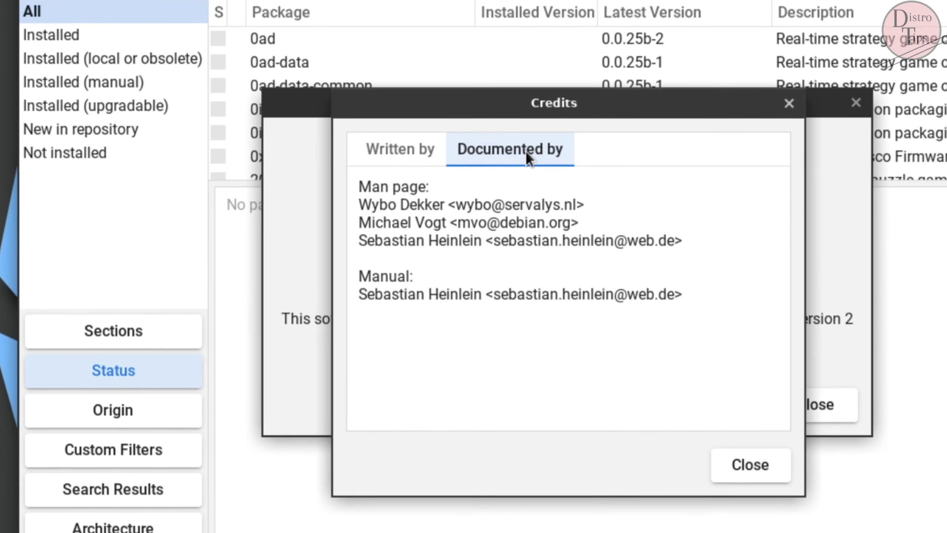
left_click(418, 149)
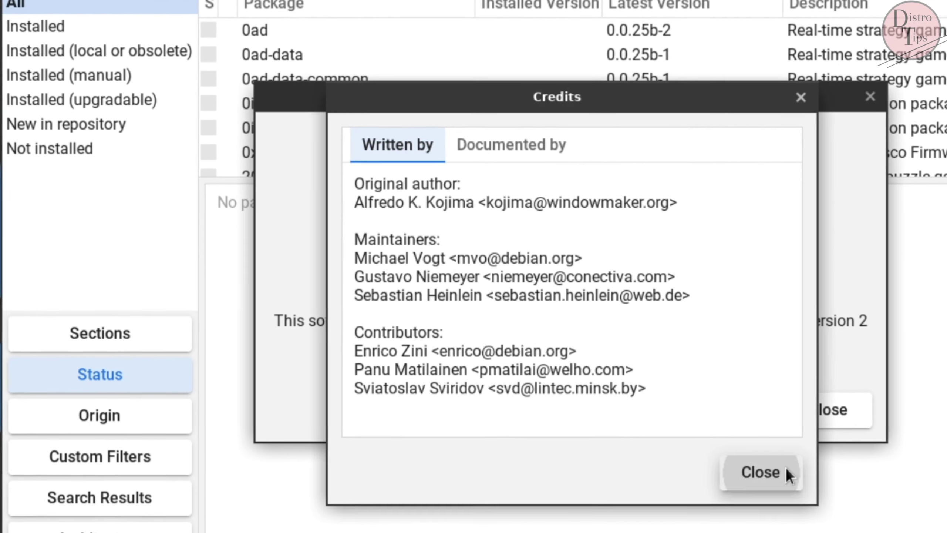
left_click(785, 467)
left_click(829, 411)
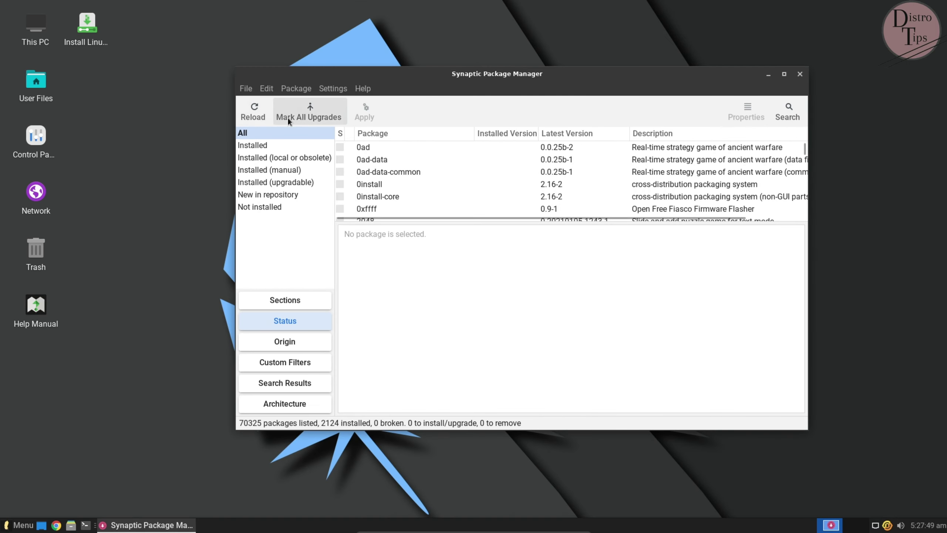
Step: Preview the additional changes required for marking all upgrades, dismiss them without marking, and close Synaptic
left_click(288, 120)
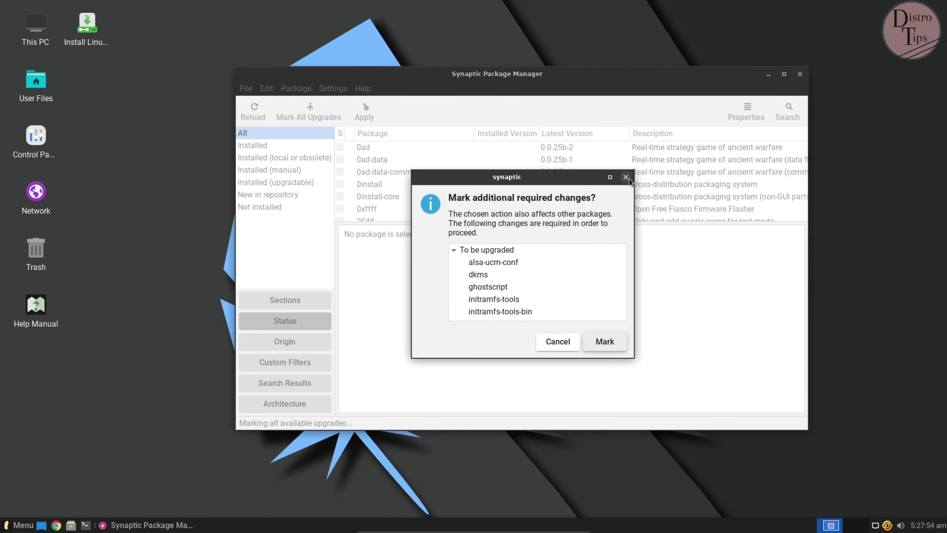
left_click(626, 178)
left_click(800, 74)
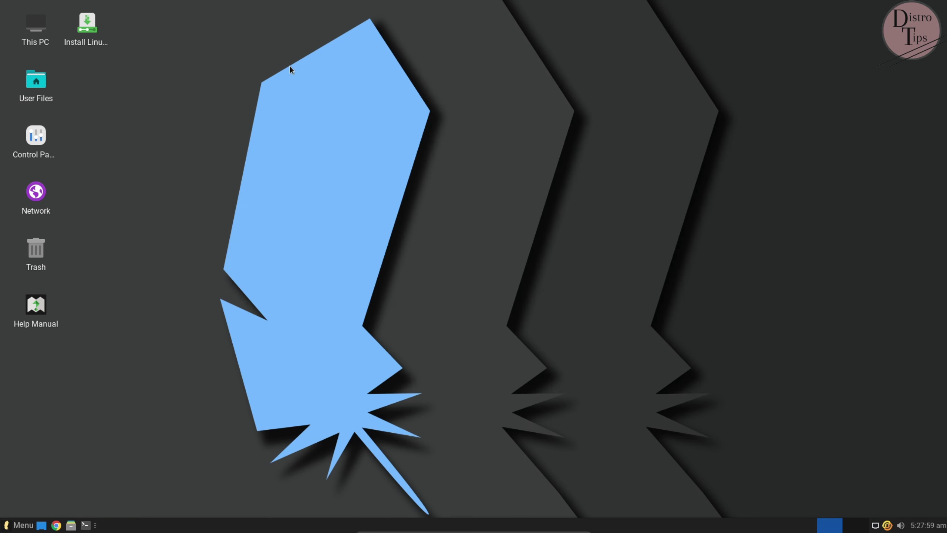
Step: Browse the application categories from the desktop's context menu and launch the GIMP image editor
right_click(301, 9)
mouse_move(357, 218)
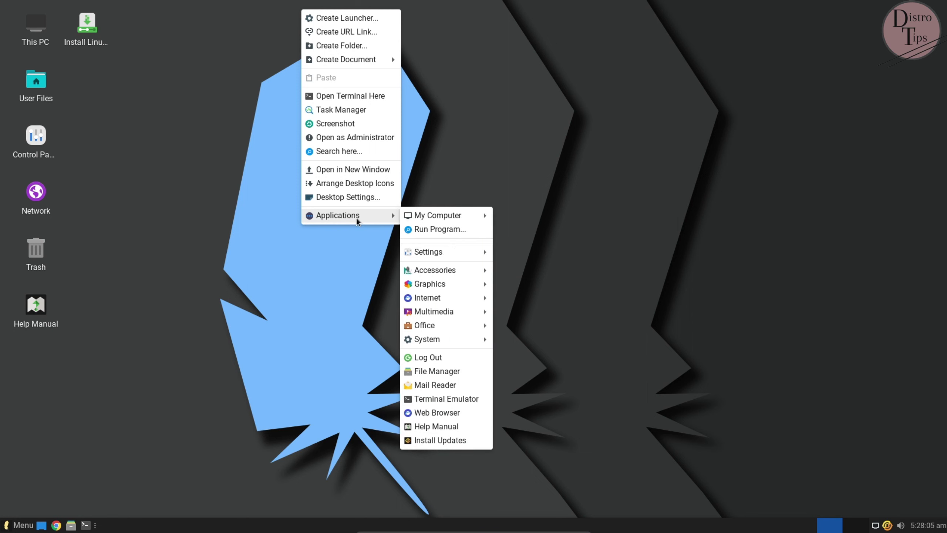
mouse_move(459, 270)
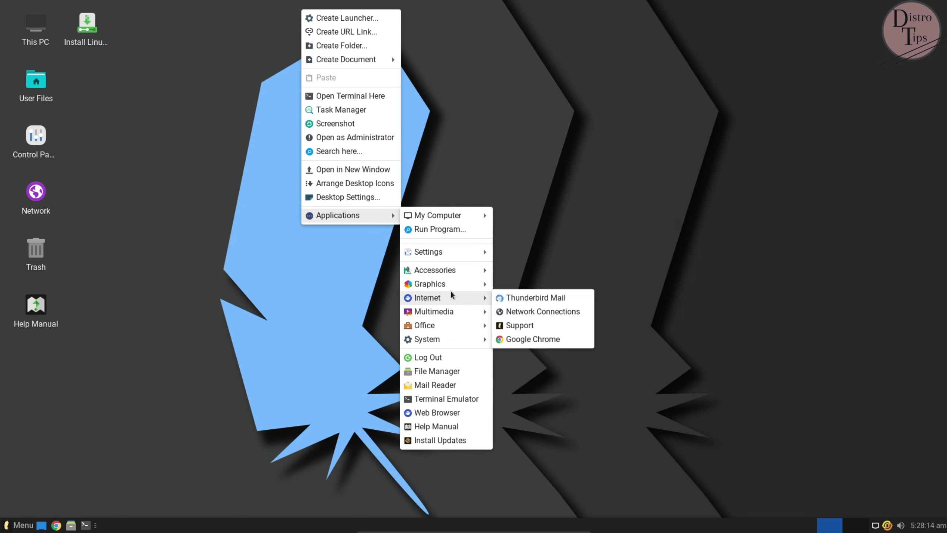
left_click(550, 301)
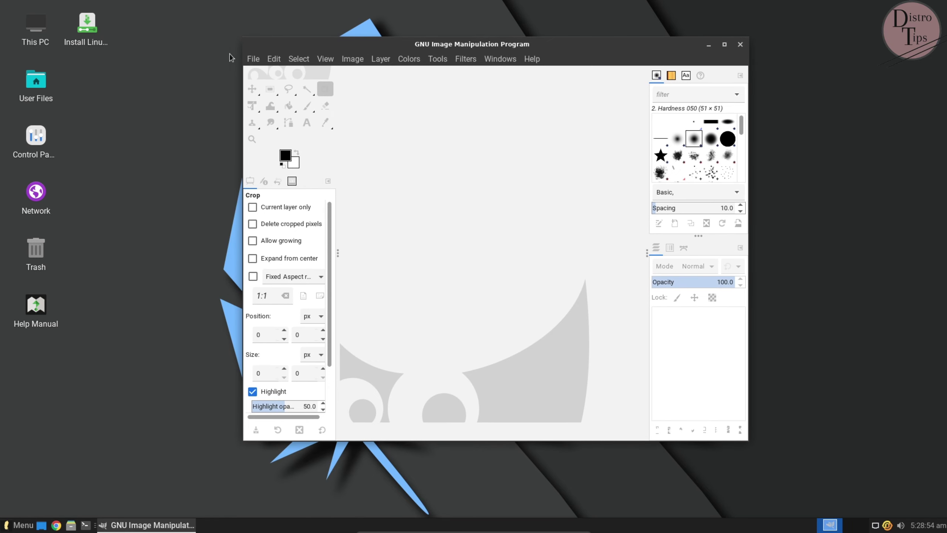
Step: Open the About GIMP dialog and highlight its version title and copyright lines
left_click(537, 60)
left_click(548, 116)
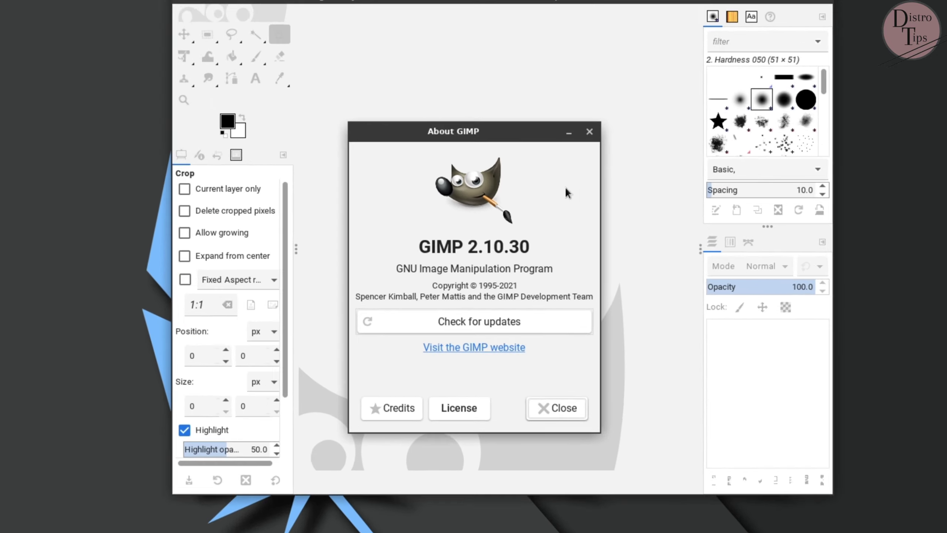
left_click_drag(530, 246, 404, 245)
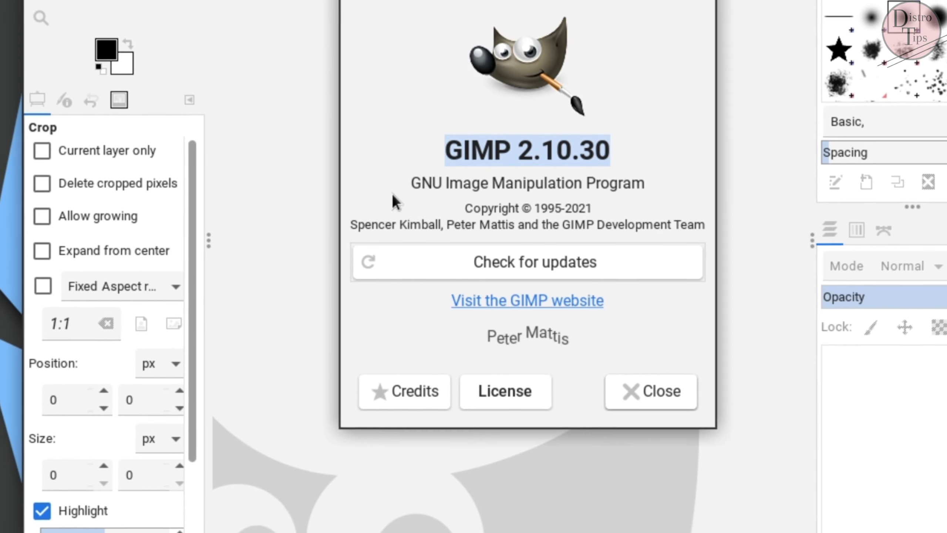
left_click_drag(410, 183, 374, 205)
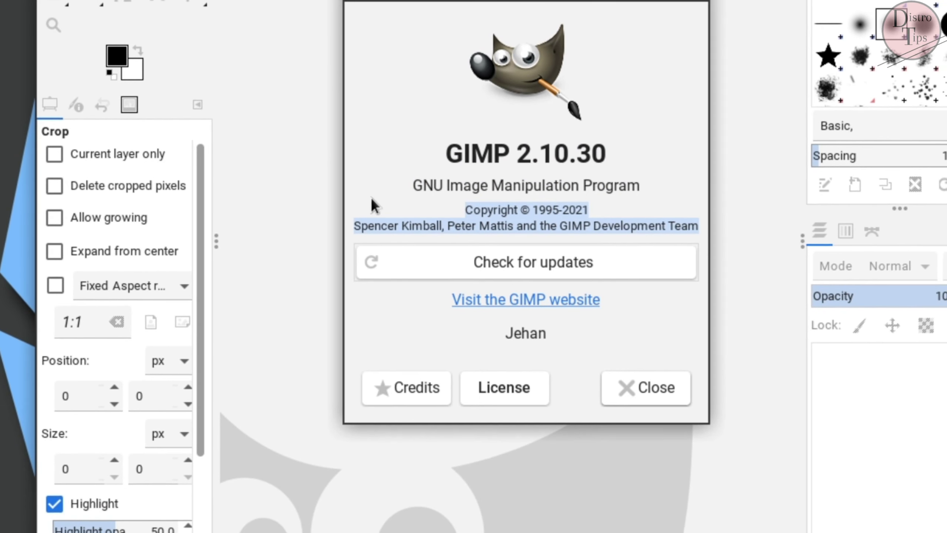
Step: View GIMP's author and artwork credits and its license, and close the About dialog
left_click(410, 389)
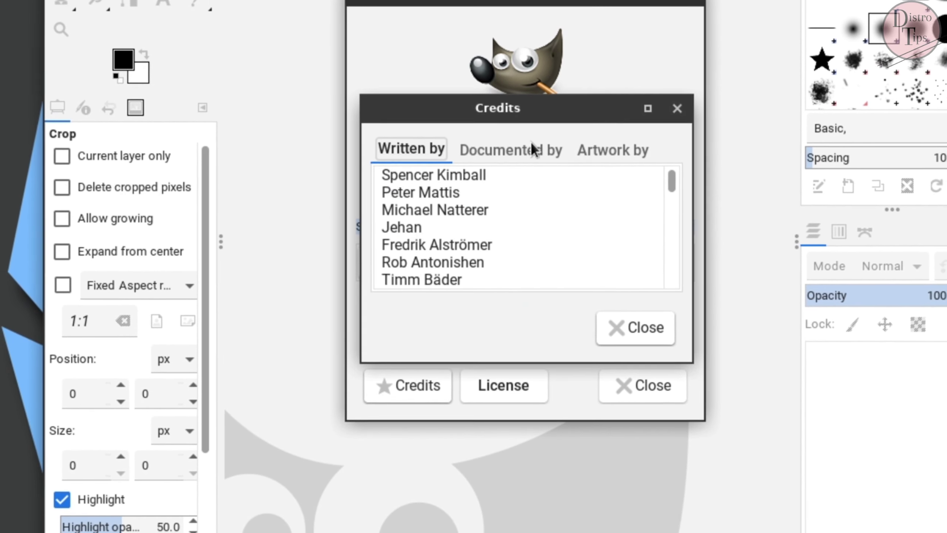
left_click(612, 150)
left_click(411, 148)
left_click(676, 108)
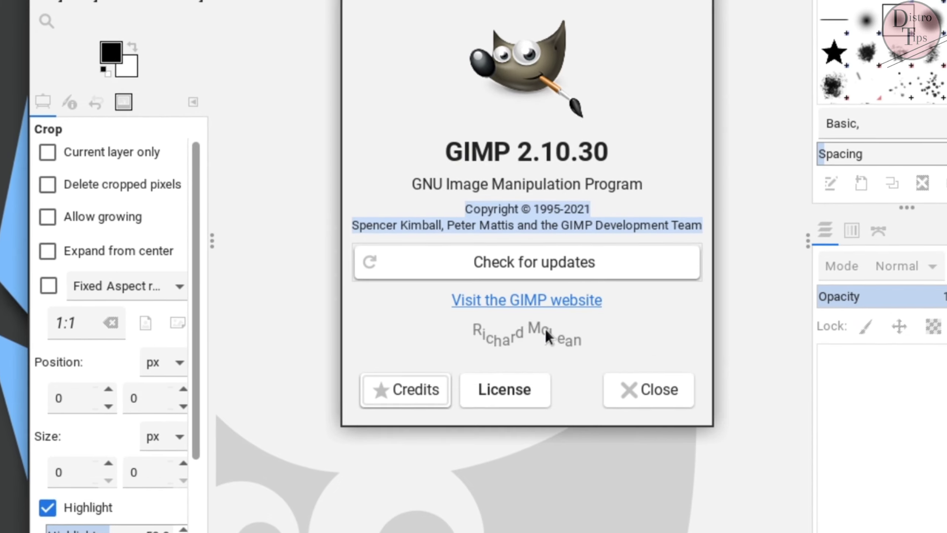
left_click(536, 393)
left_click(660, 330)
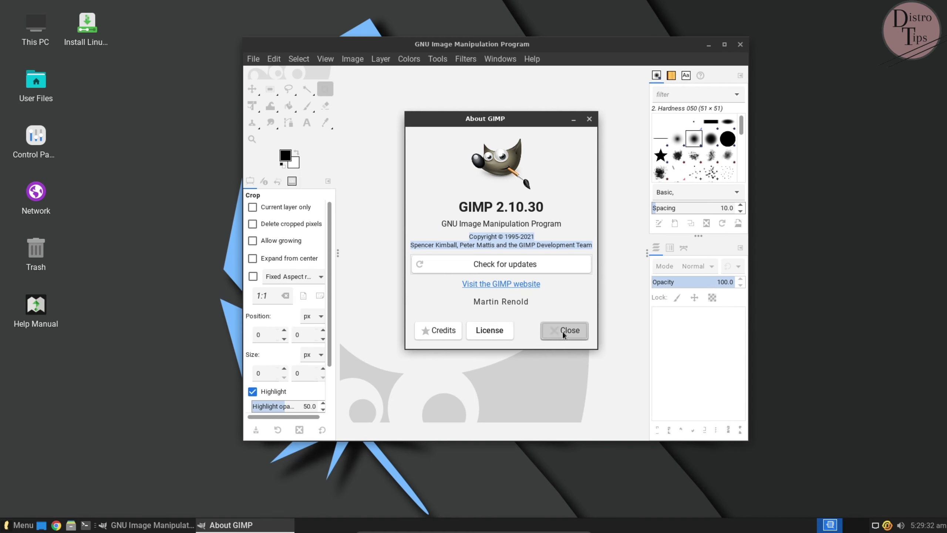
left_click(654, 394)
Step: Create a new 1280×720 px image in GIMP from the 1280×720 (HD 720p) template
left_click(254, 59)
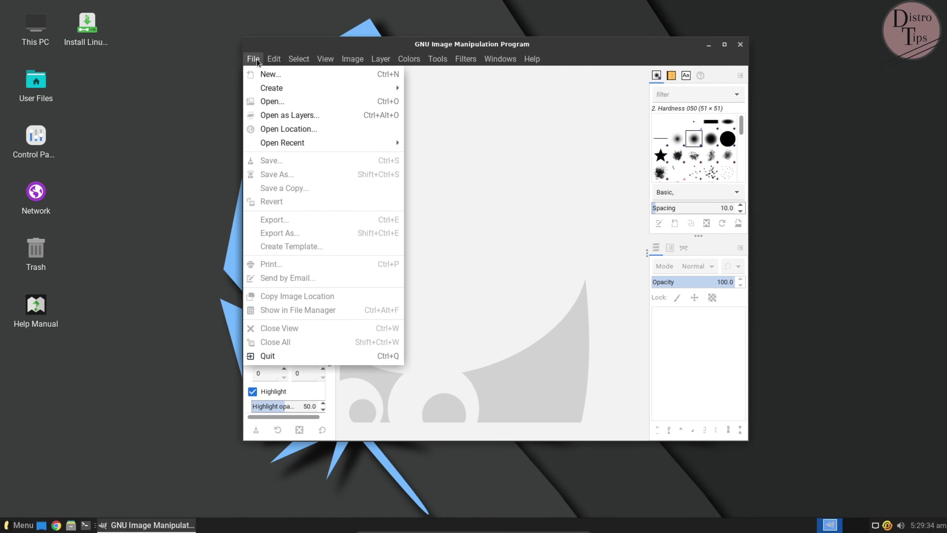
left_click(267, 77)
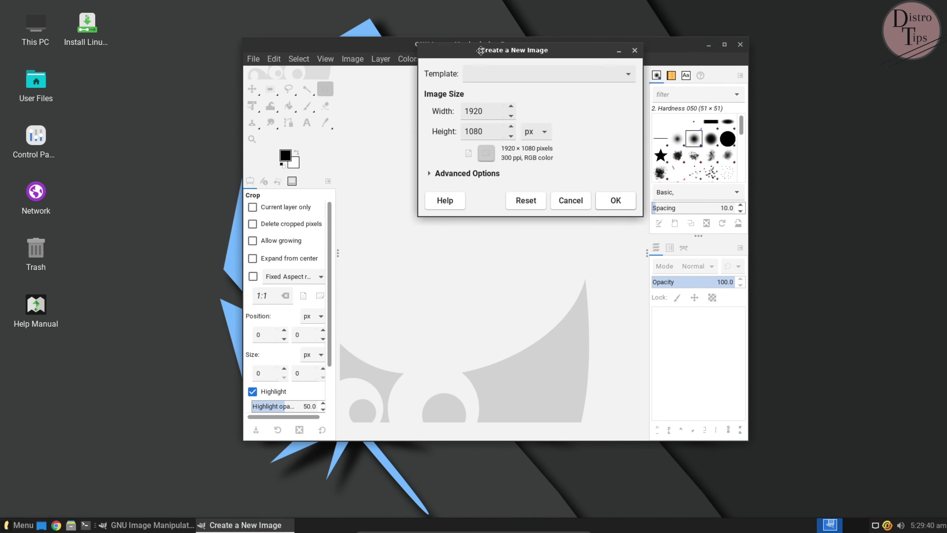
left_click(513, 86)
left_click(542, 471)
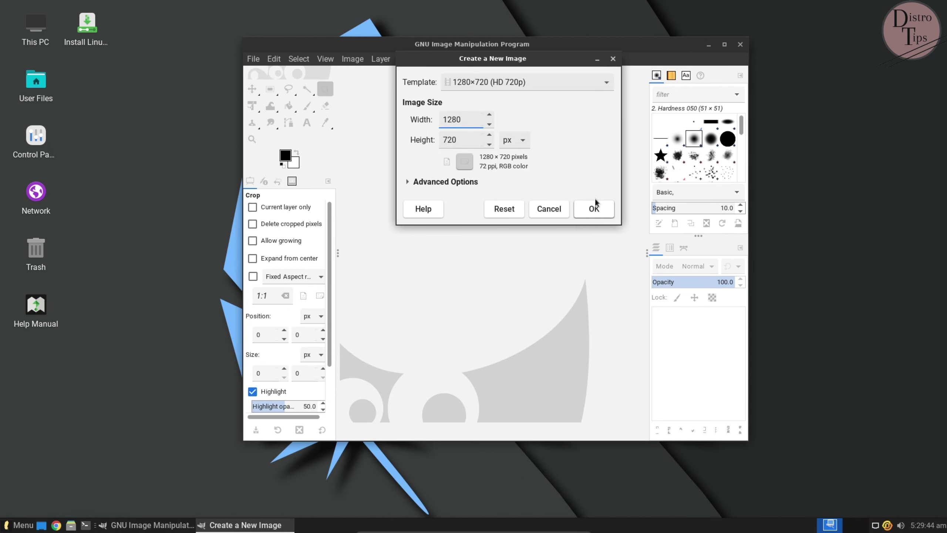
left_click(594, 208)
key("minus")
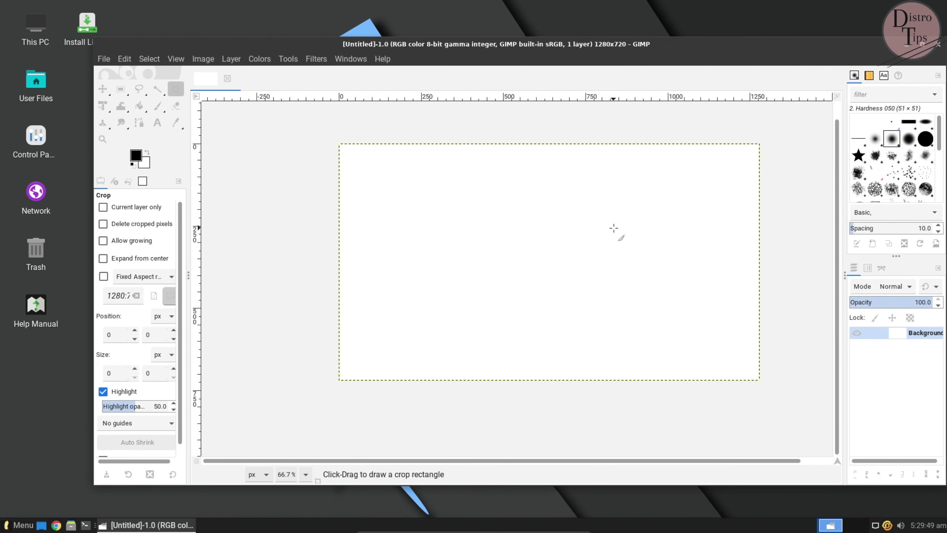
Step: Draw a large text box across the canvas with the Text tool and enter "DISTROTIPS SUBSCRIBE"
left_click(157, 122)
left_click_drag(393, 192, 752, 346)
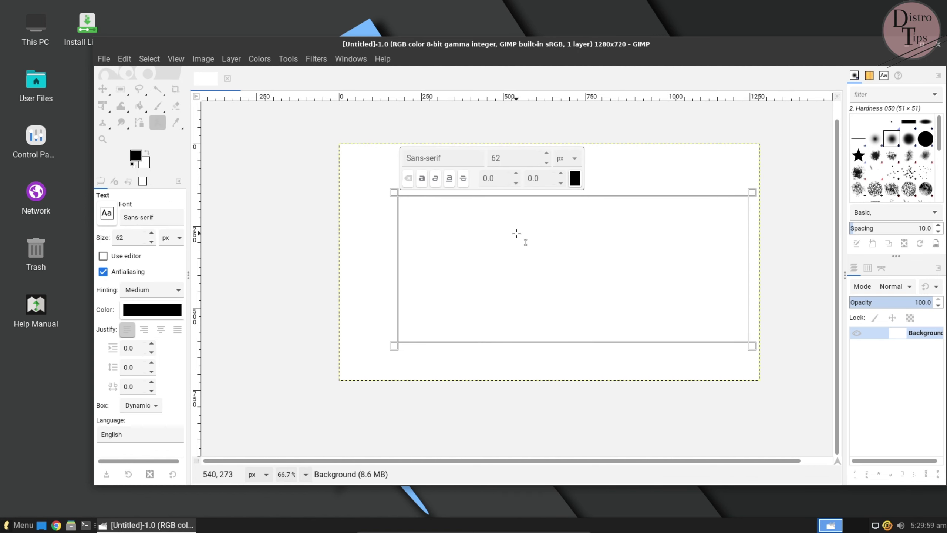
type("DISTROTIPS SUBSCRIBE")
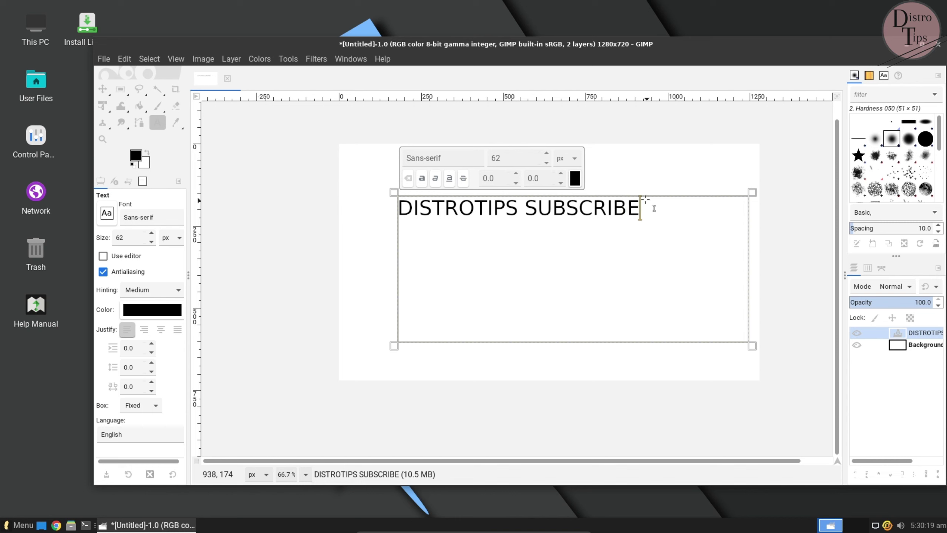
Step: Make the whole "DISTROTIPS SUBSCRIBE" text bold and change its color to bright green
left_click_drag(654, 208, 392, 211)
left_click(422, 179)
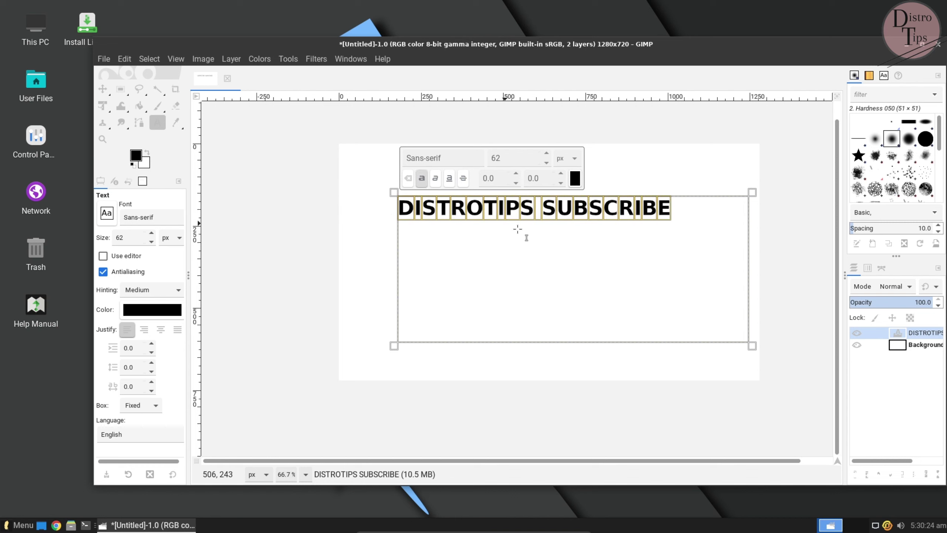
left_click(574, 178)
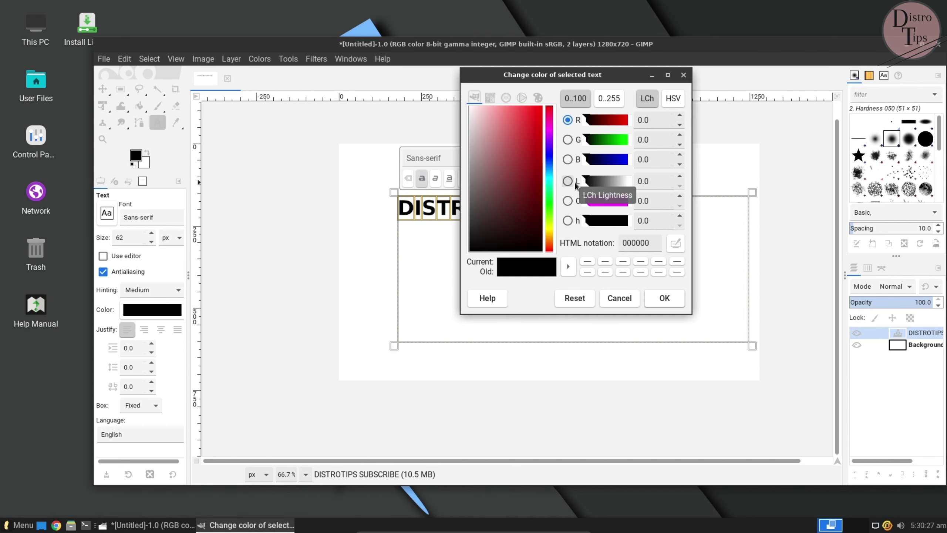
left_click(549, 190)
left_click(527, 121)
left_click(664, 297)
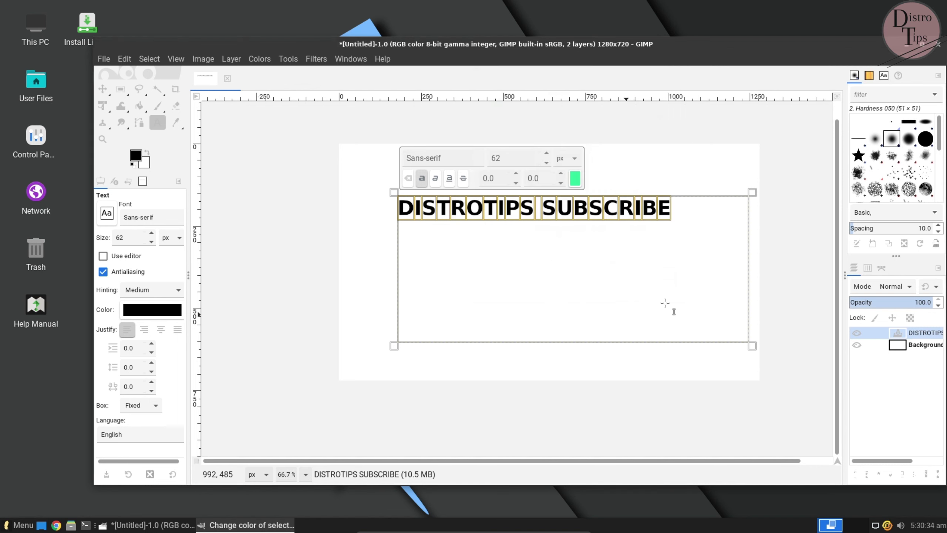
Step: Set the selected text's size to 155 px and close GIMP, discarding the image
left_click_drag(544, 153, 549, 164)
left_click(547, 163)
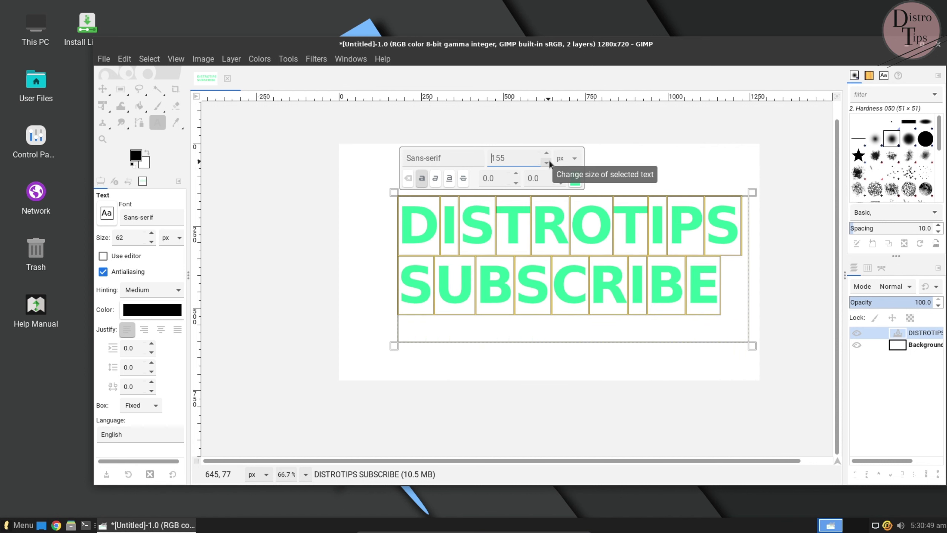
left_click(939, 47)
left_click(559, 323)
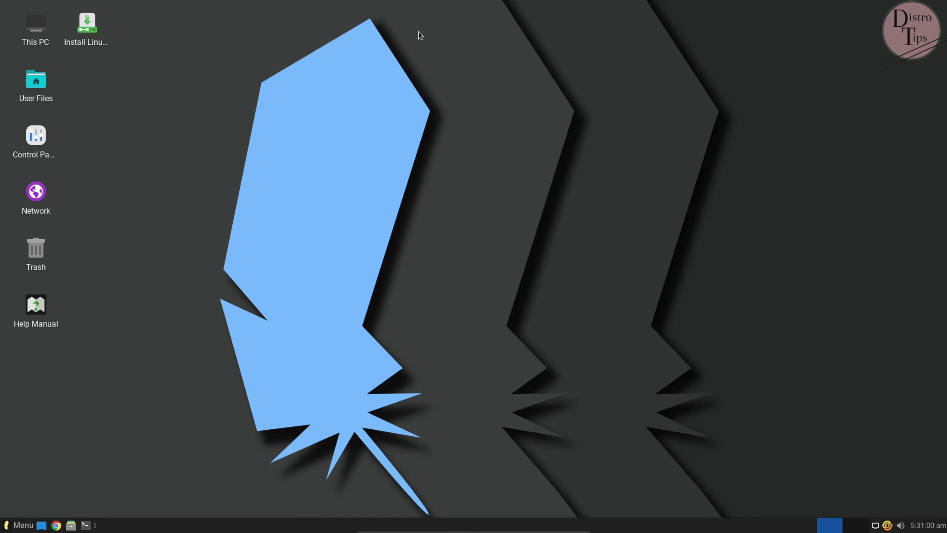
Step: Launch Timeshift from the desktop's System applications and finish its setup wizard with the RSYNC snapshot type
right_click(418, 31)
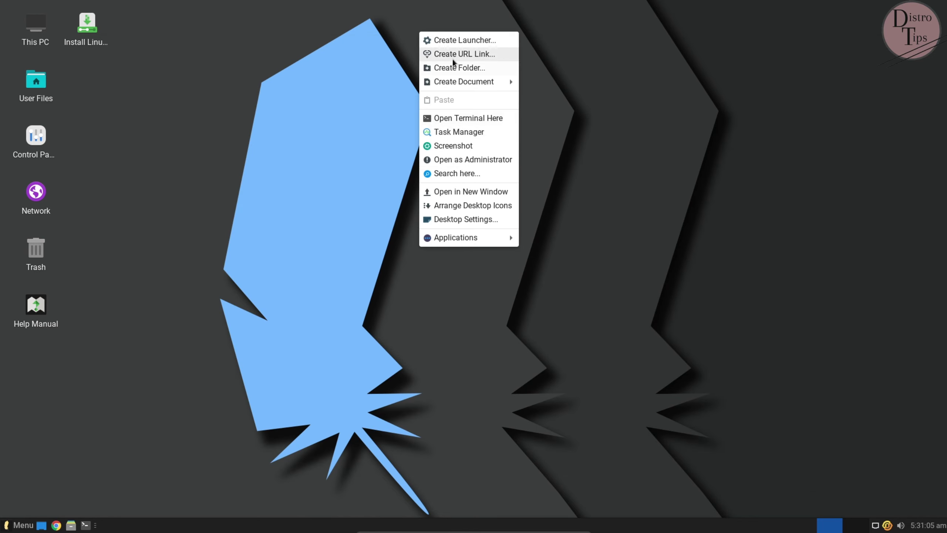
mouse_move(485, 237)
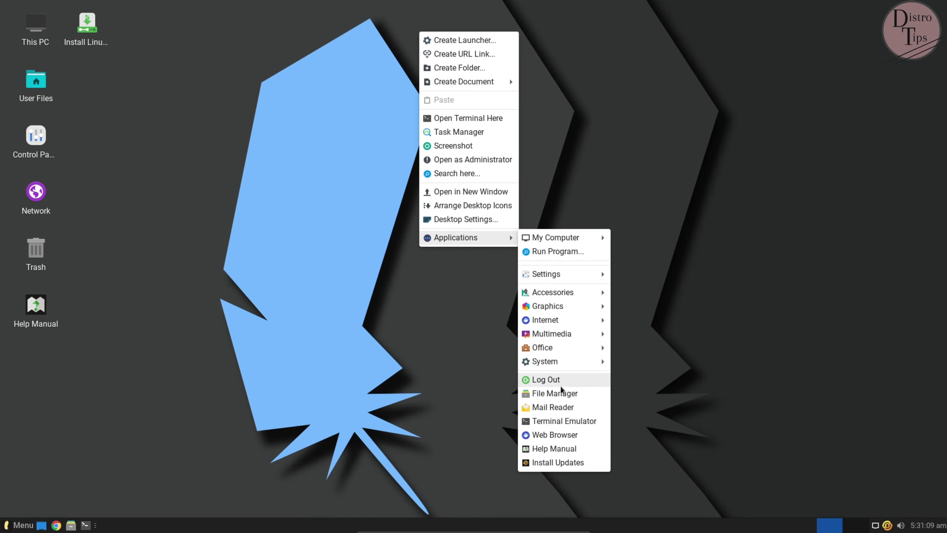
mouse_move(554, 364)
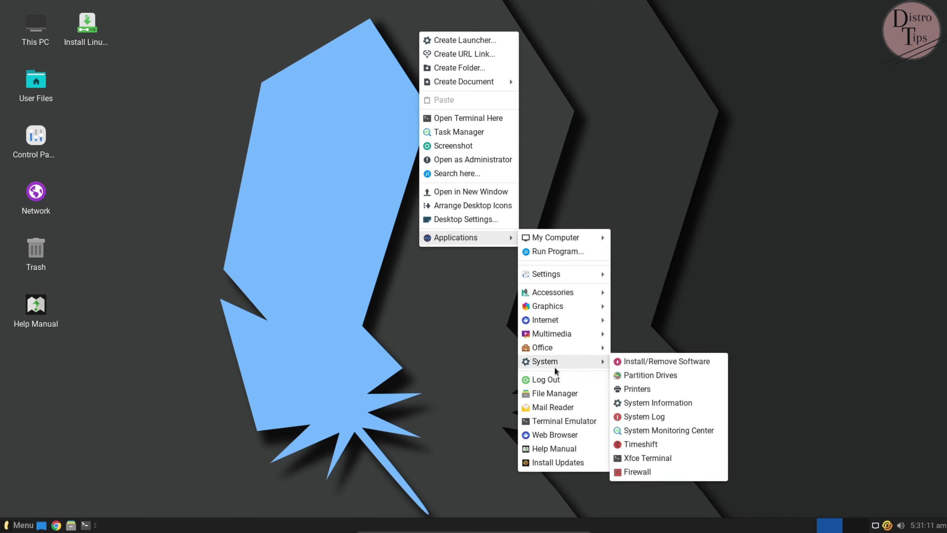
left_click(659, 446)
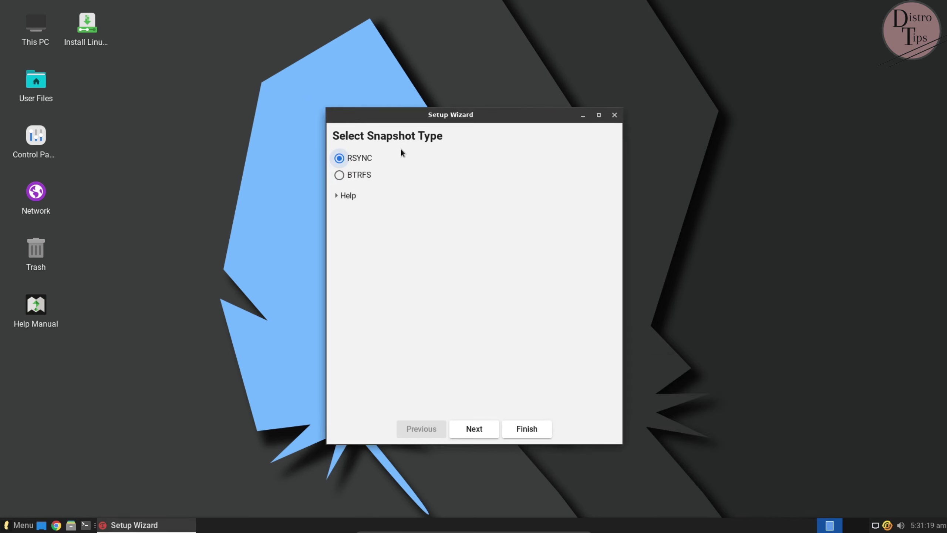
left_click(518, 436)
Step: View Timeshift's About information and license, and close the dialogs
left_click(646, 147)
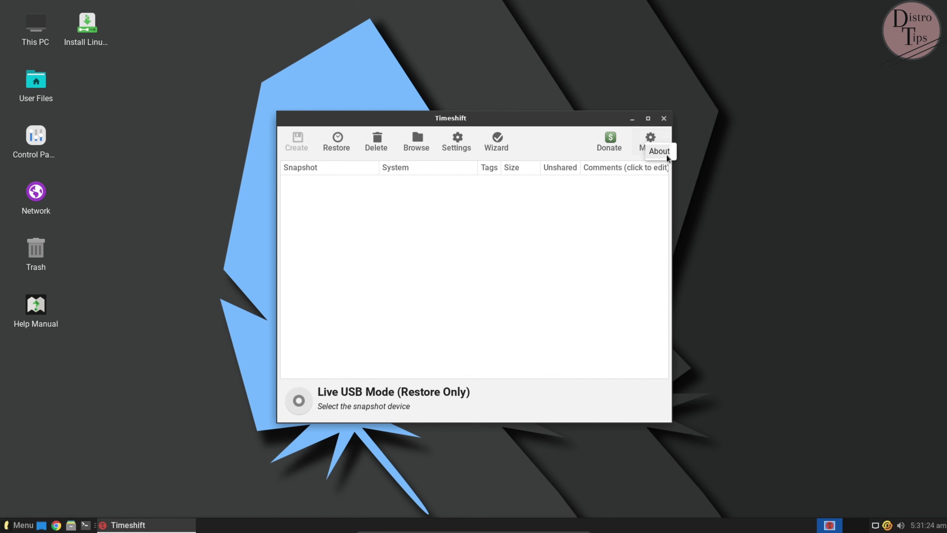
left_click(657, 150)
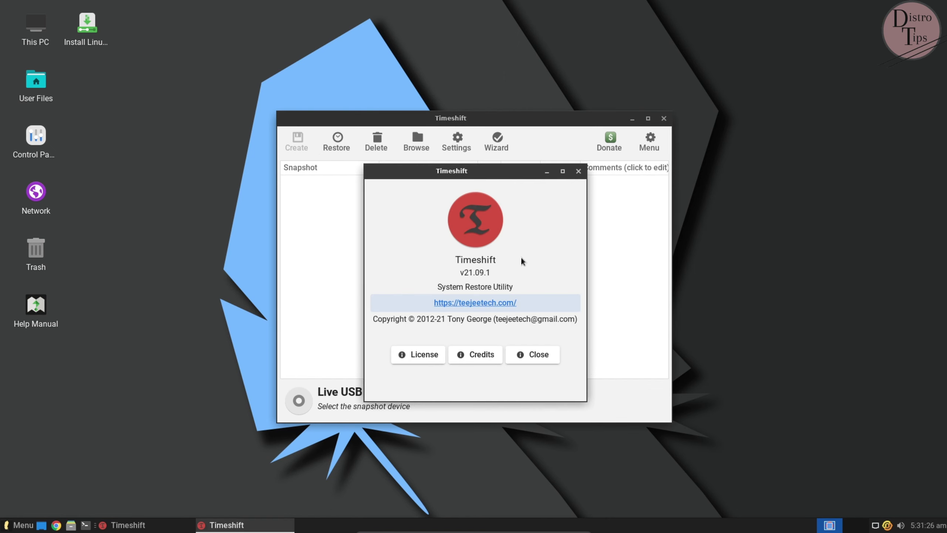
left_click(436, 360)
left_click(750, 171)
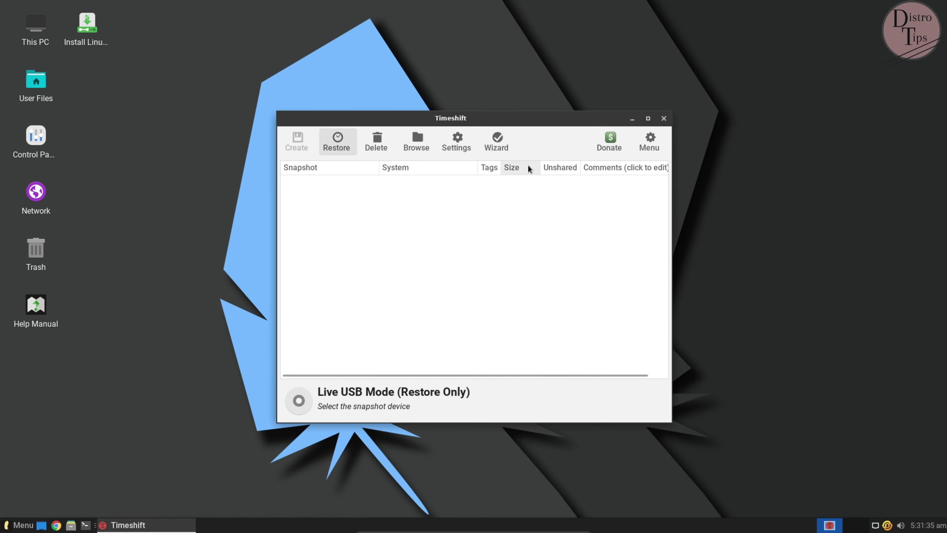
left_click(650, 146)
left_click(657, 151)
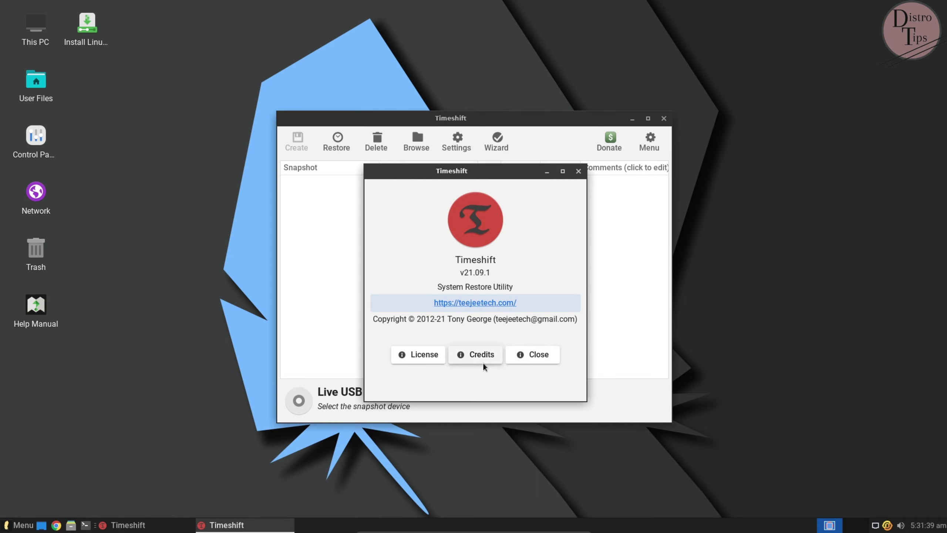
left_click(582, 172)
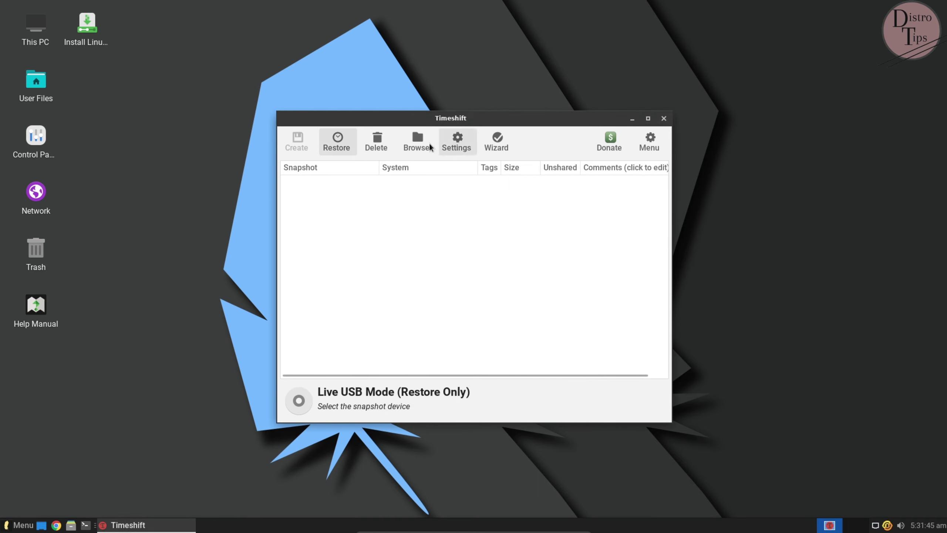
Step: Review Timeshift's Schedule, Users, Filters and Misc settings, and close Timeshift
left_click(466, 145)
left_click(463, 115)
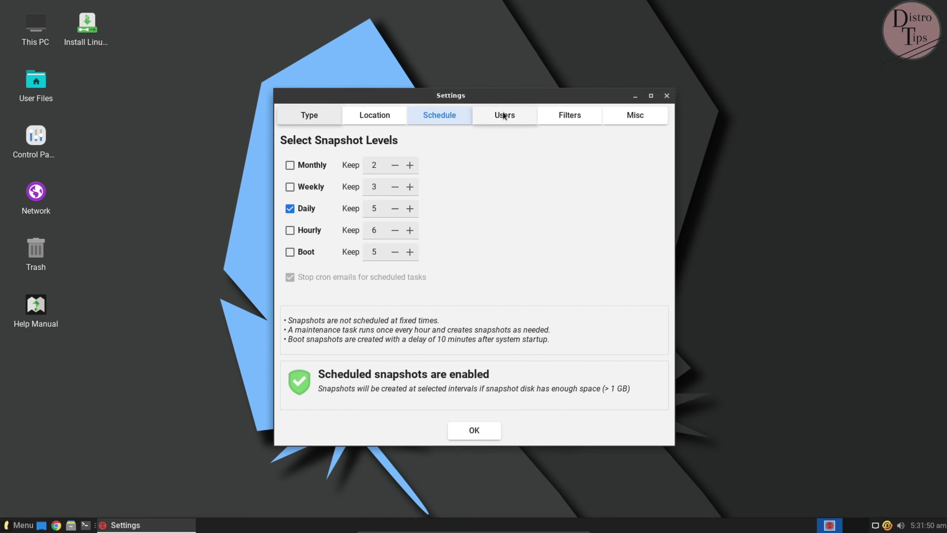
left_click(504, 115)
left_click(556, 114)
left_click(619, 116)
left_click(666, 97)
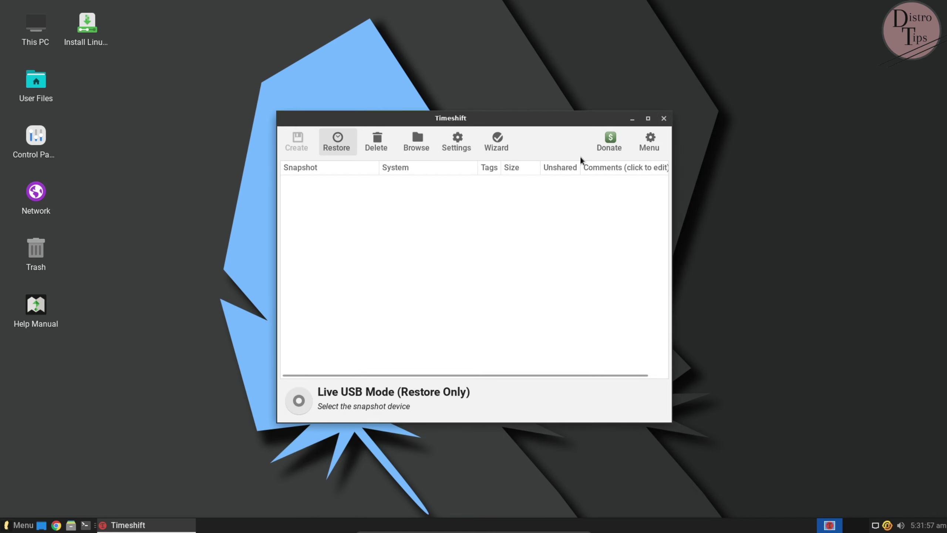
left_click(664, 119)
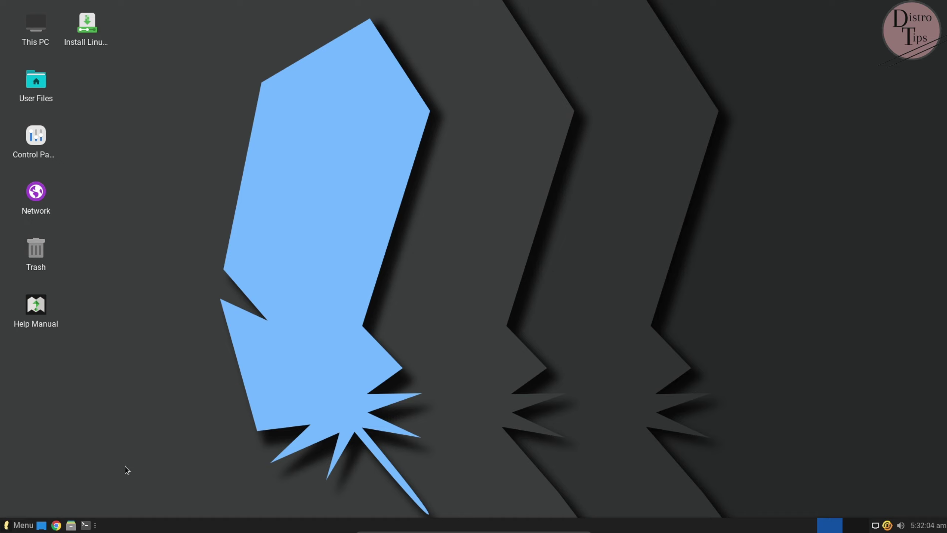
Step: Browse the Multimedia, Internet and All Applications categories of the application menu and launch an entry from the full list
left_click(18, 526)
left_click(37, 319)
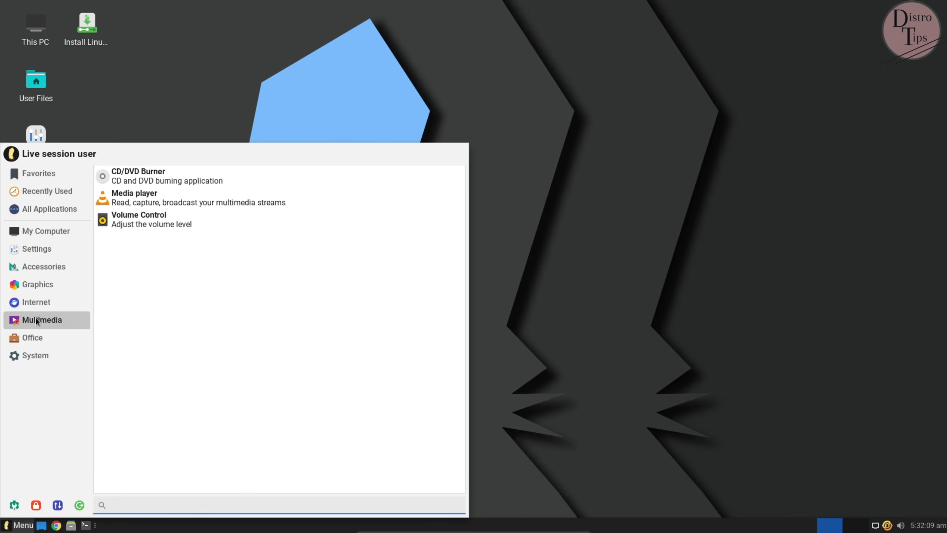
left_click(37, 305)
left_click(49, 209)
left_click(141, 240)
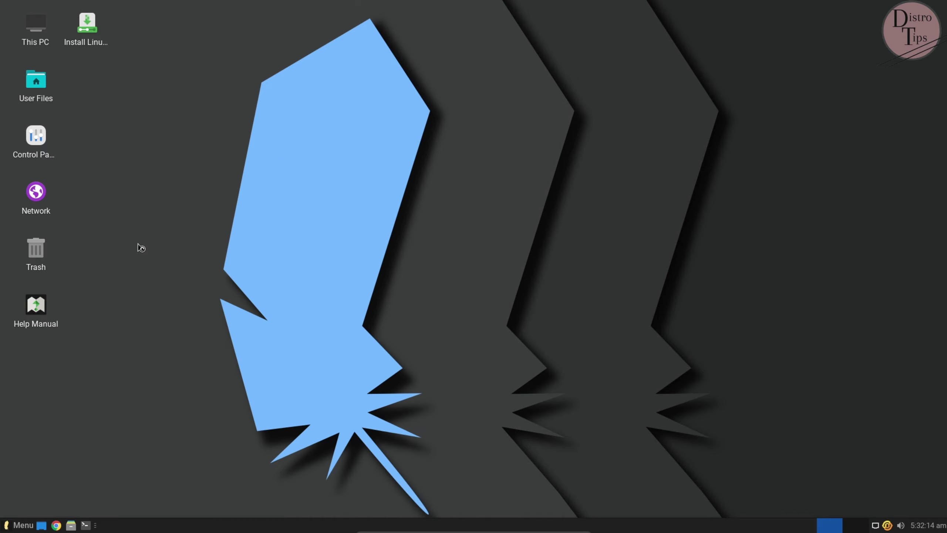
left_click(560, 125)
Step: Launch the Linux Lite installer from the desktop
double_click(93, 26)
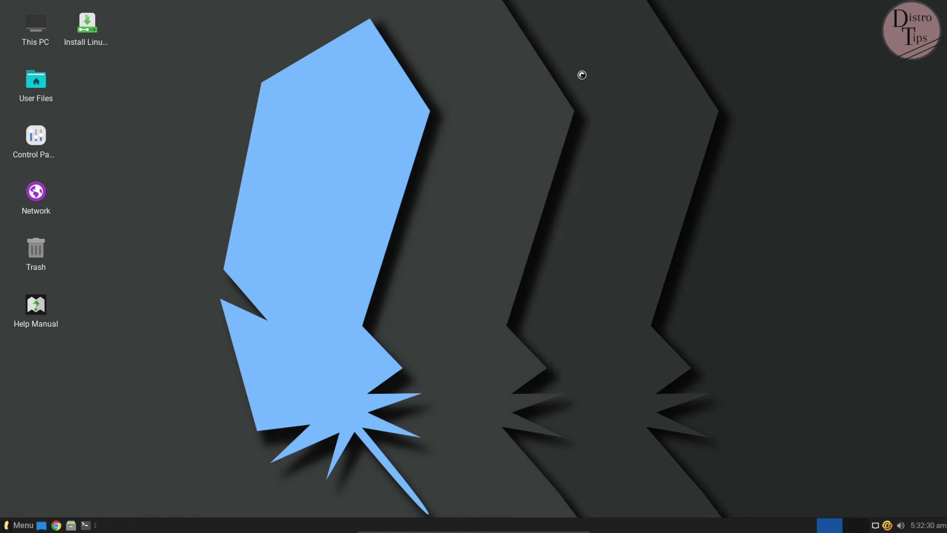